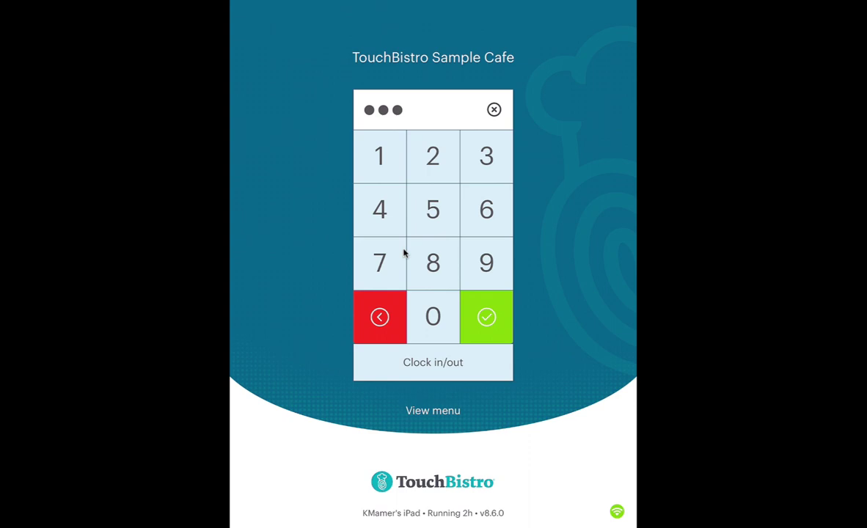
Sign in with the passcode, clock in and confirm, reaching the Main Floor plan
click(489, 324)
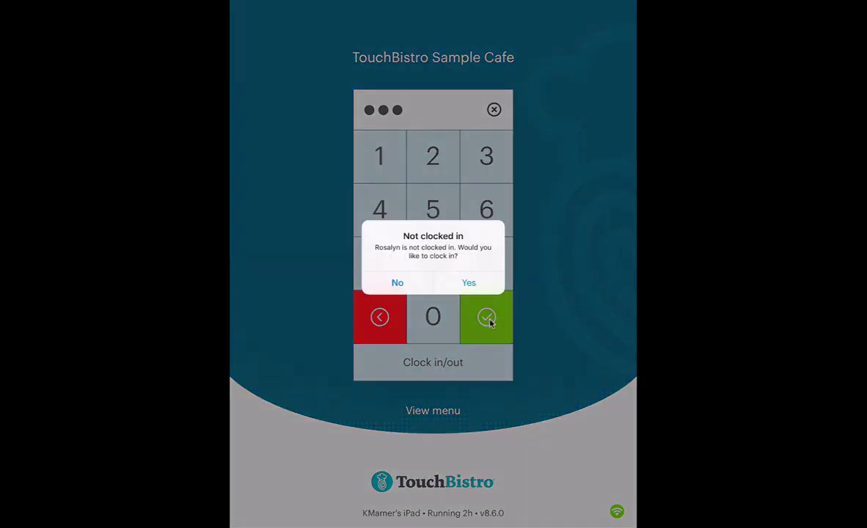
click(473, 286)
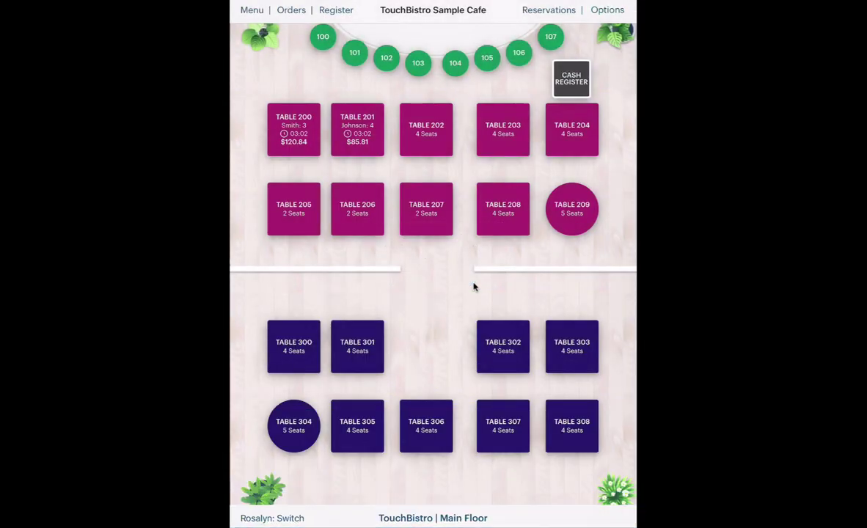
click(431, 278)
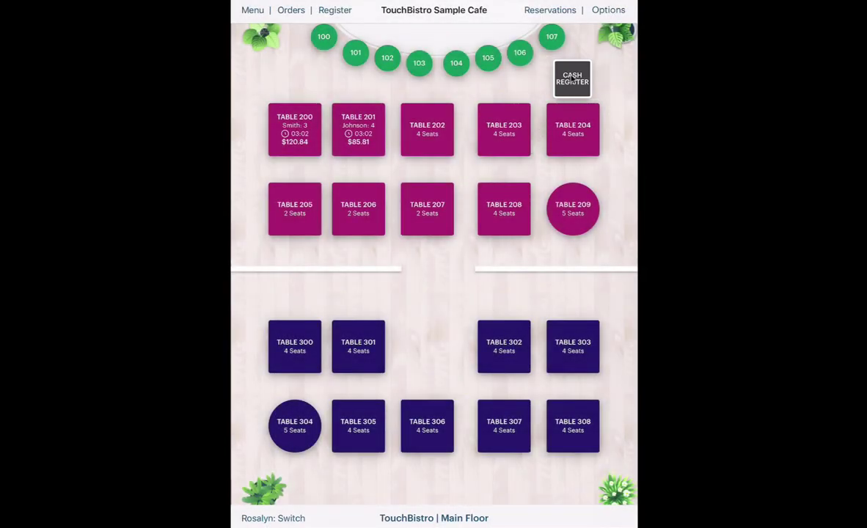
Open the Cash Register order screen and lock it into Point of Sale mode, cancelling the unlock prompt
click(572, 79)
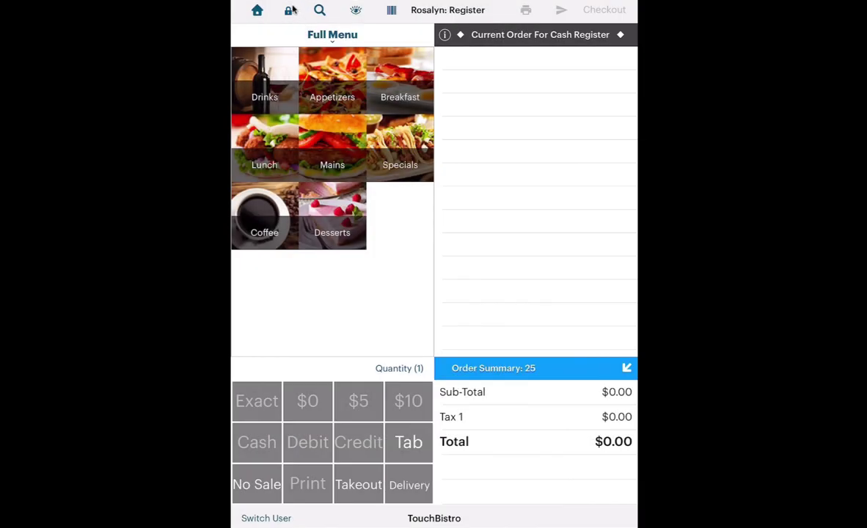
click(286, 15)
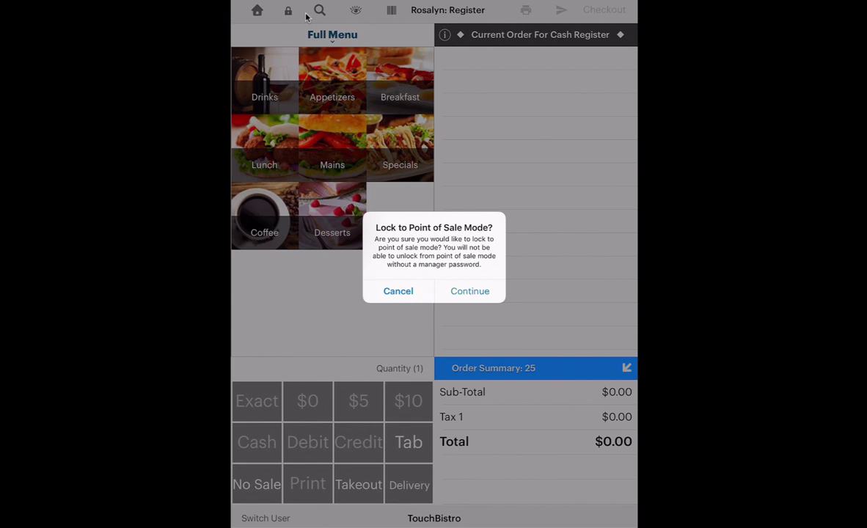
click(475, 291)
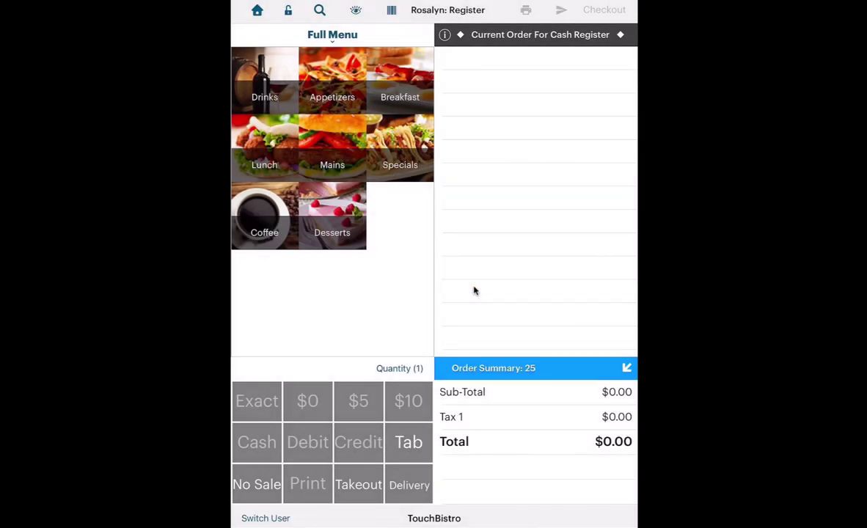
click(259, 10)
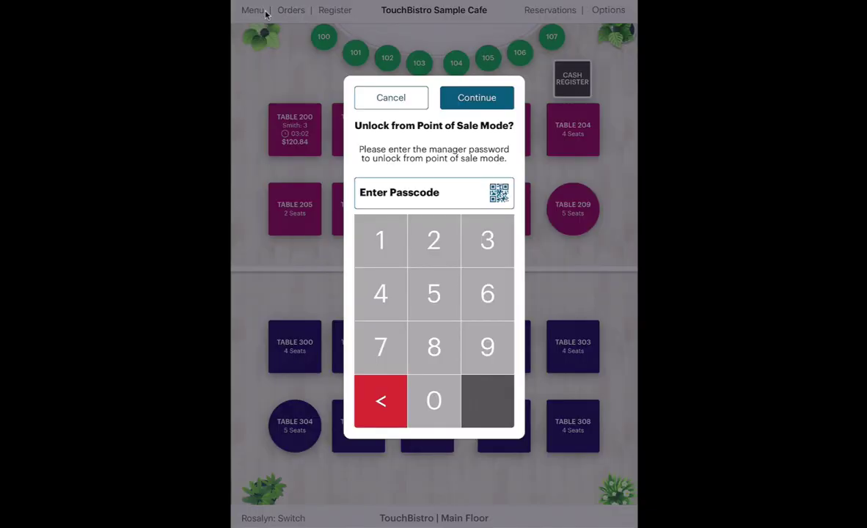
click(391, 100)
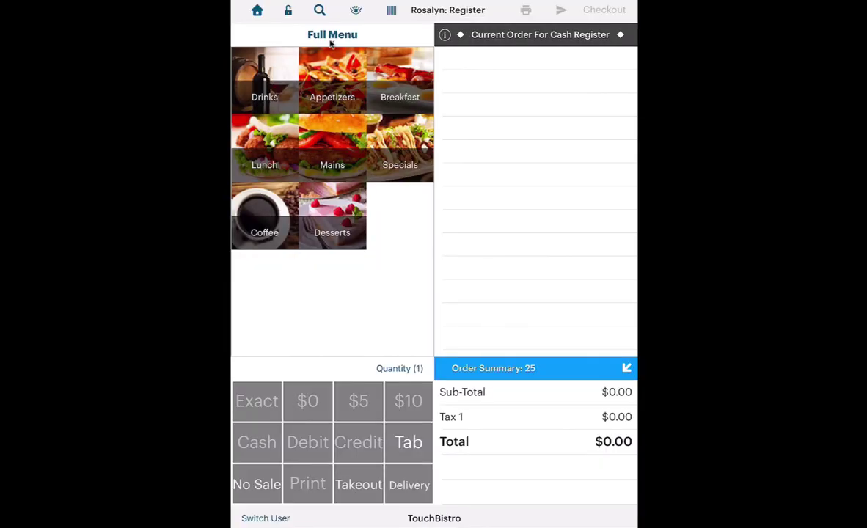
Switch to the Dinner menu and add a Coffee > Cappuccino with Almond milk (+$1.00)
click(337, 42)
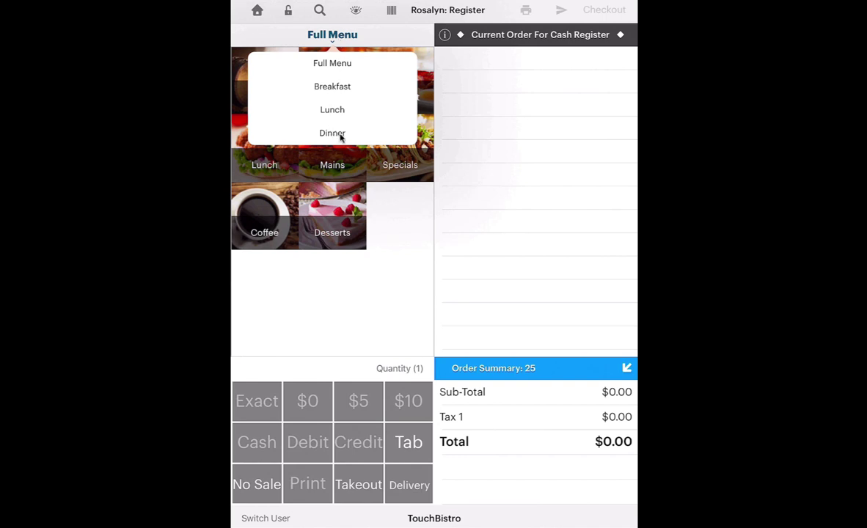
click(334, 134)
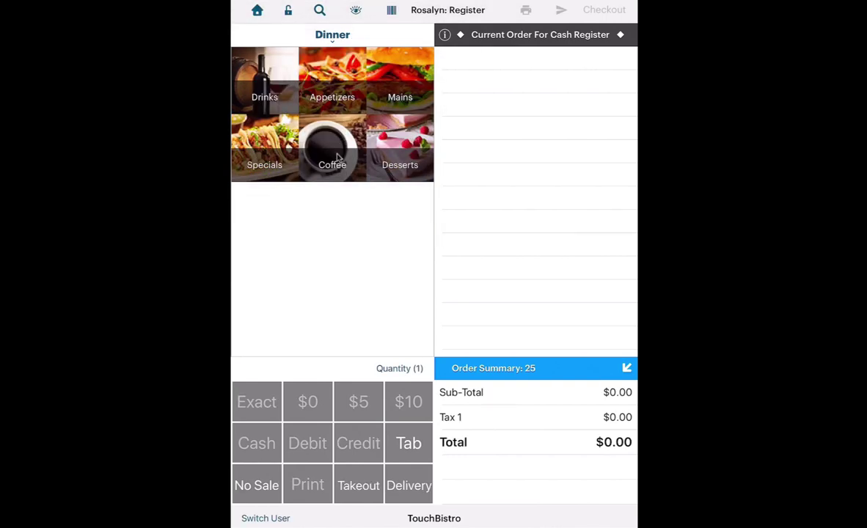
click(339, 142)
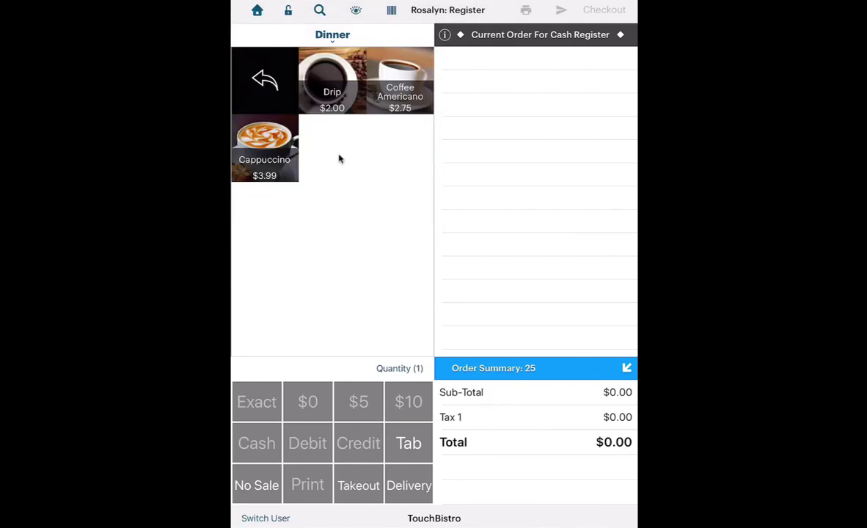
click(266, 161)
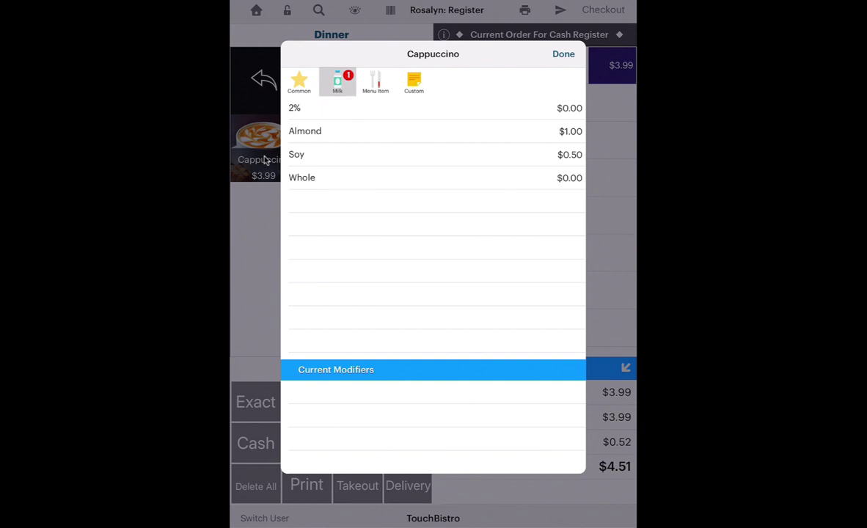
click(325, 132)
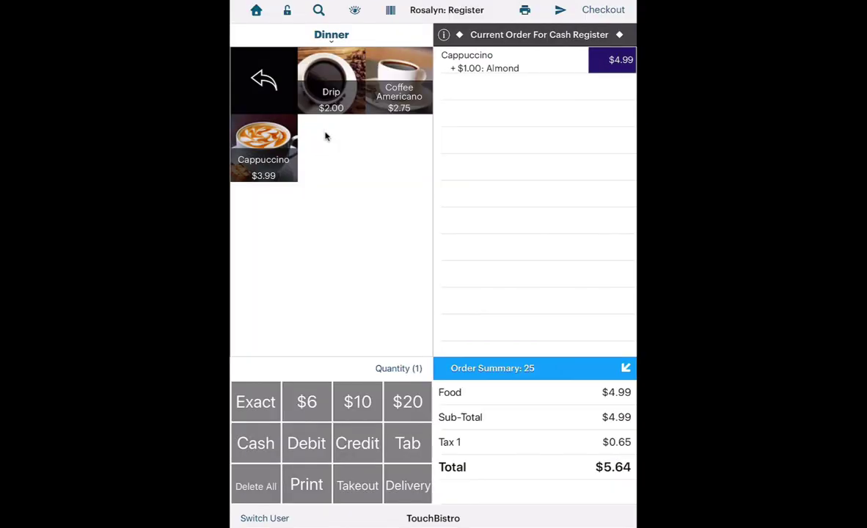
click(260, 81)
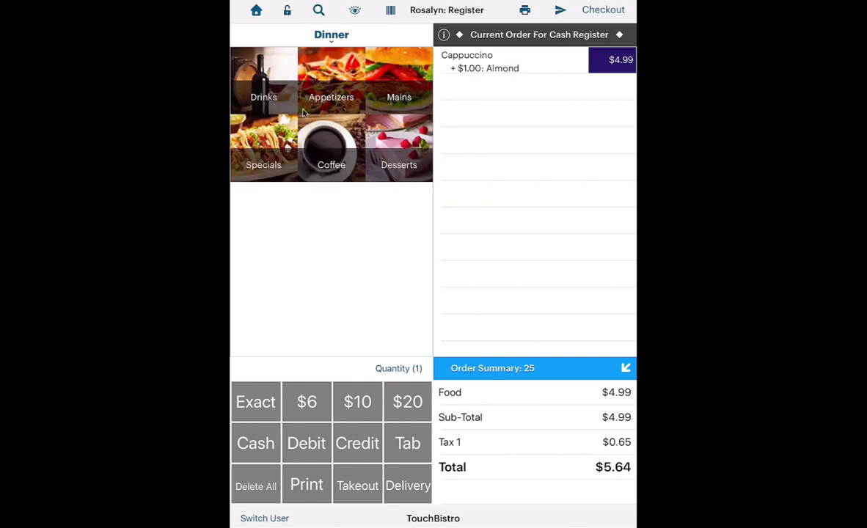
Add a Home Burger from Mains and set its quantity to 2
click(371, 89)
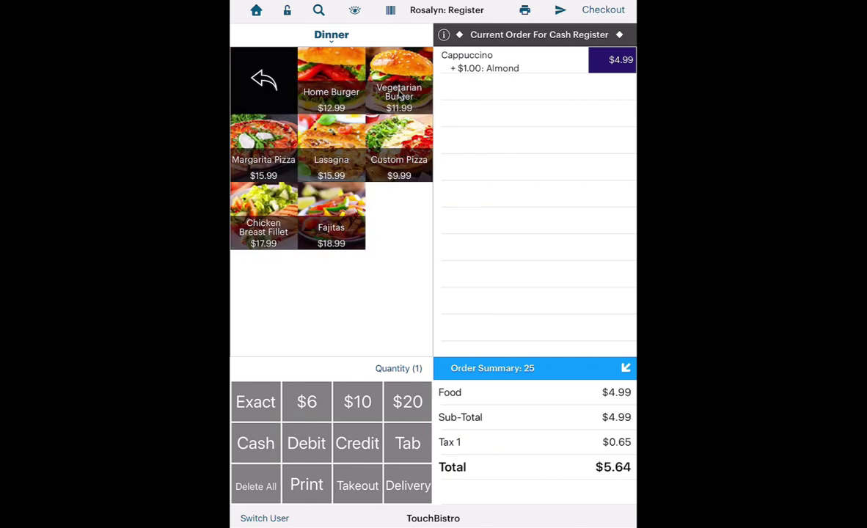
click(348, 90)
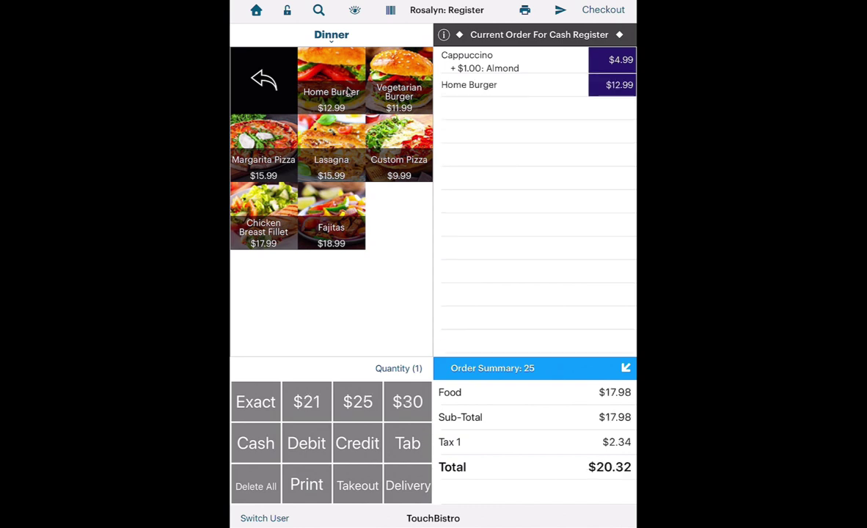
click(473, 86)
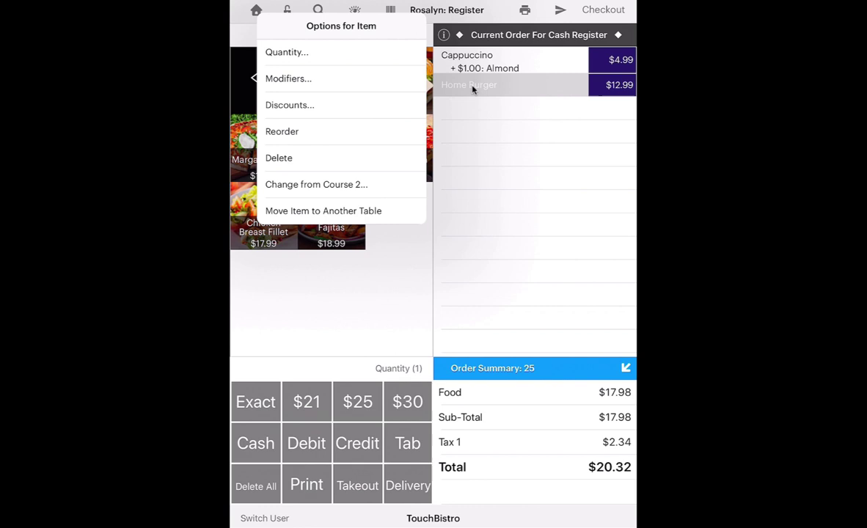
click(327, 57)
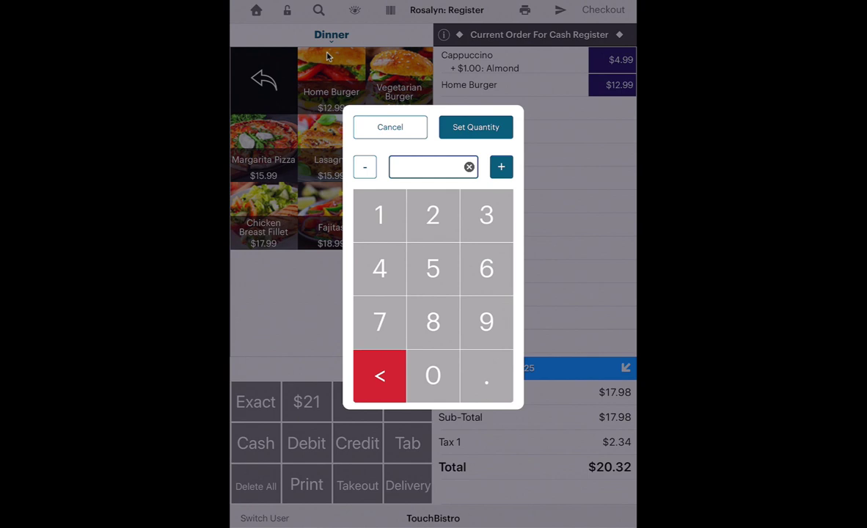
click(440, 227)
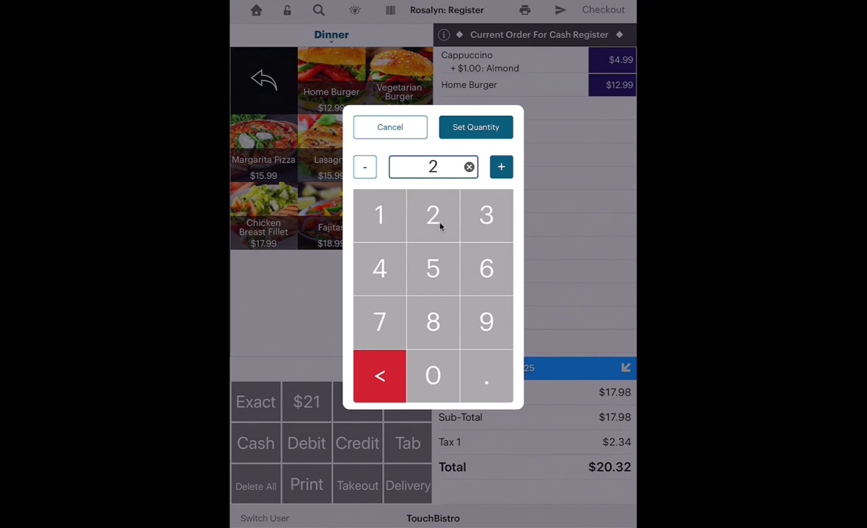
click(472, 129)
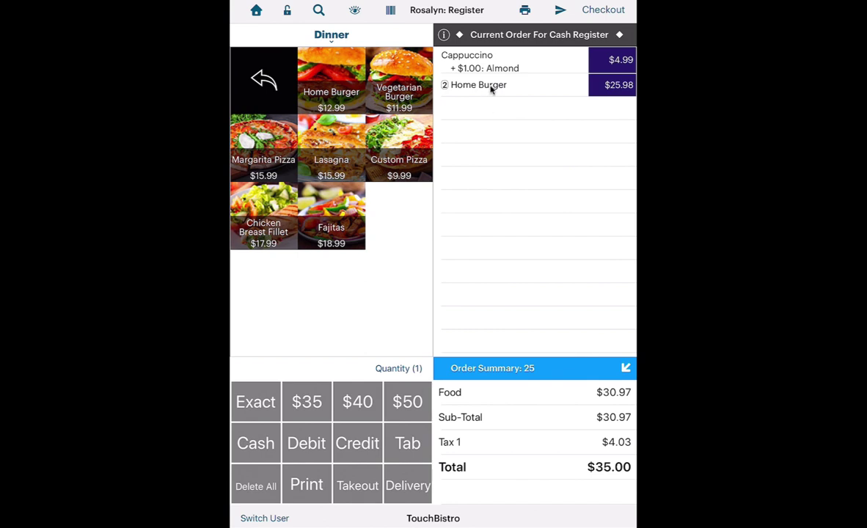
Give the burgers Cheese from Burger Extras and a custom 'Extra bacon' modifier at $1.00
click(484, 85)
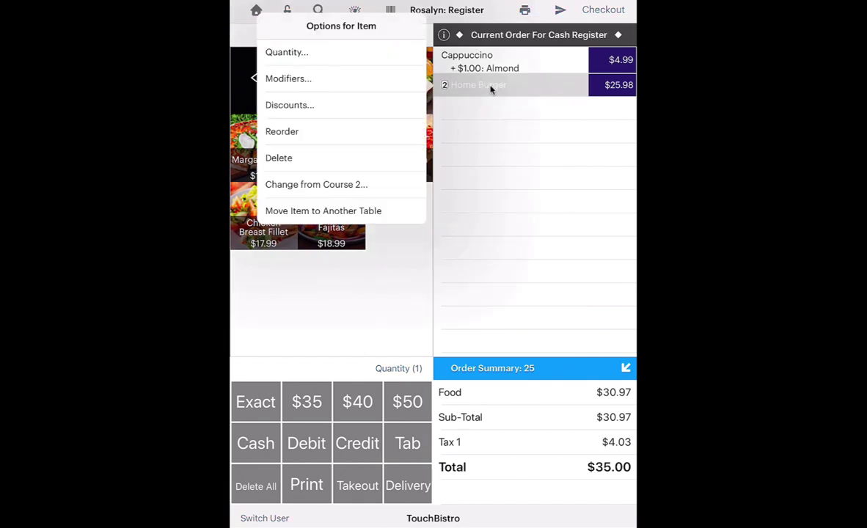
click(319, 81)
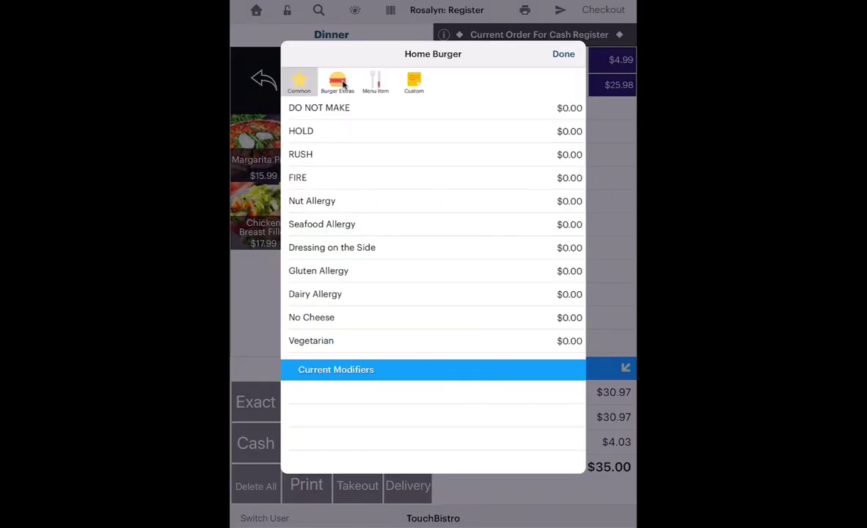
click(339, 82)
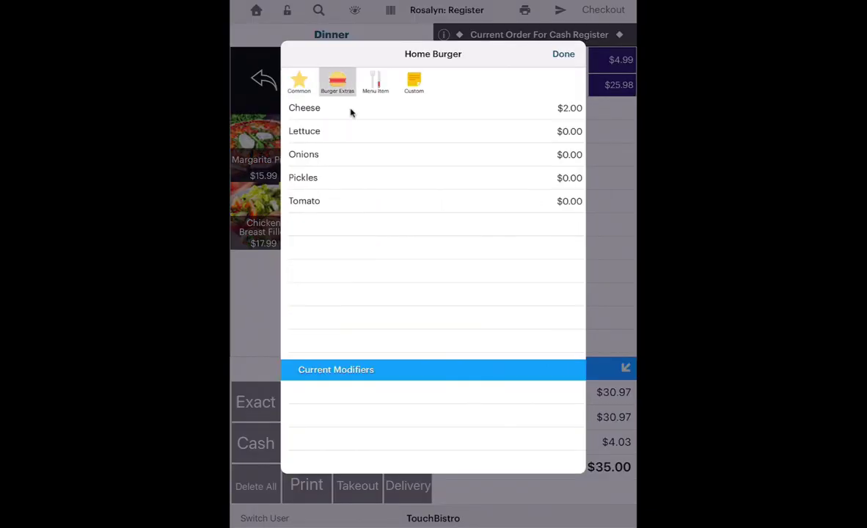
click(355, 110)
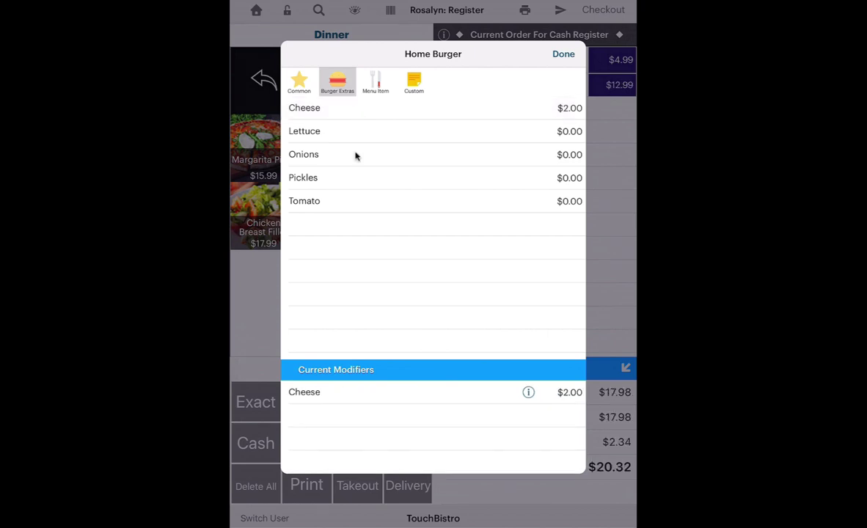
click(414, 83)
text(Extra bacon)
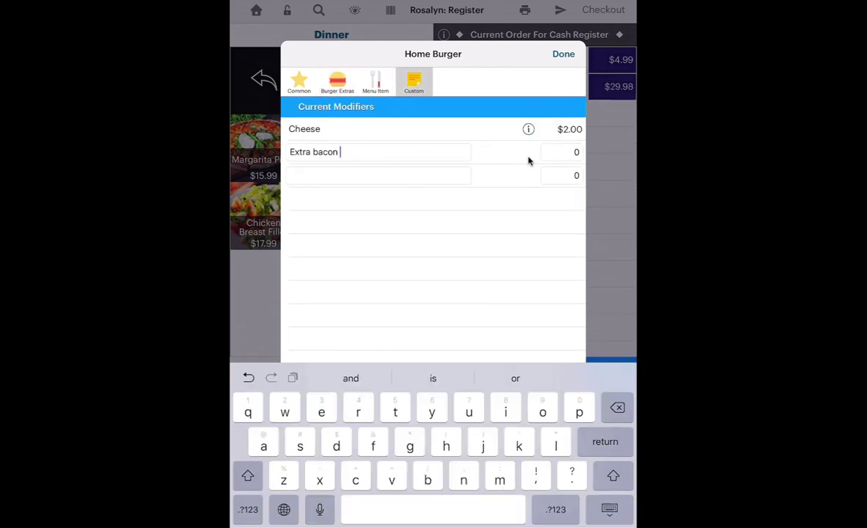
click(577, 153)
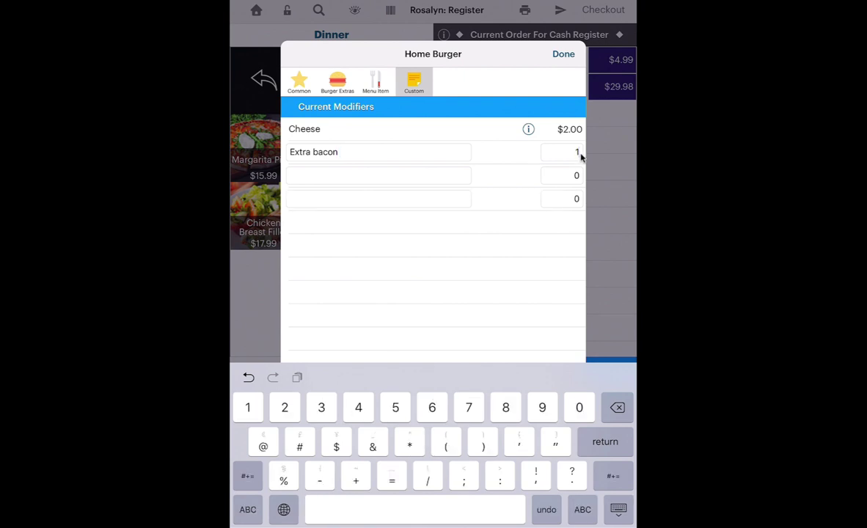
text(1)
key(Return)
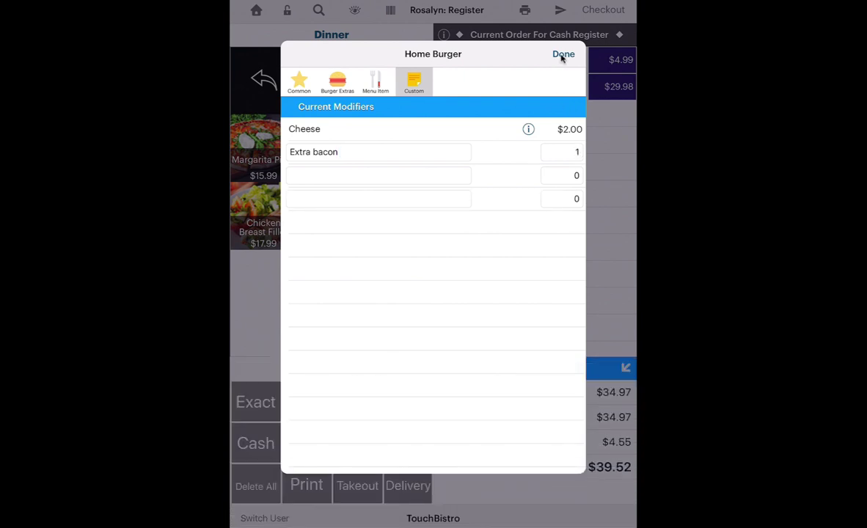
click(563, 55)
Add a Cheese Cake from Desserts, comp it at 100%, then delete it from the order
click(261, 78)
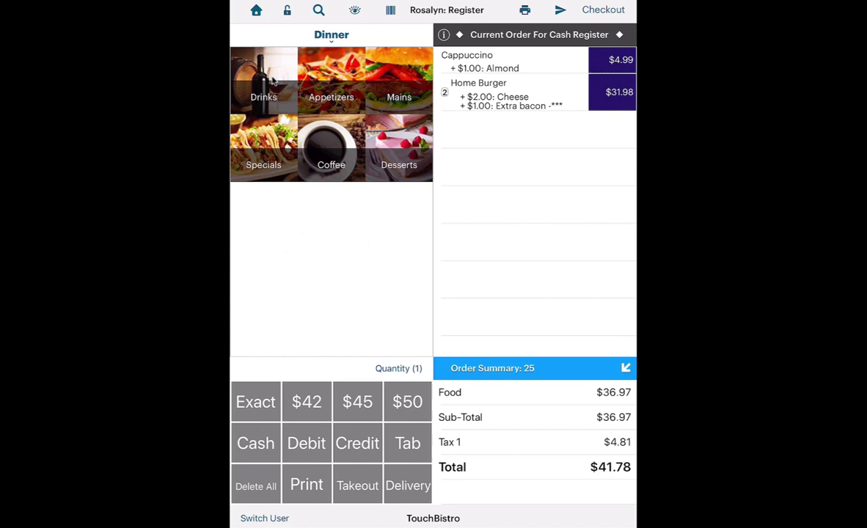
click(371, 150)
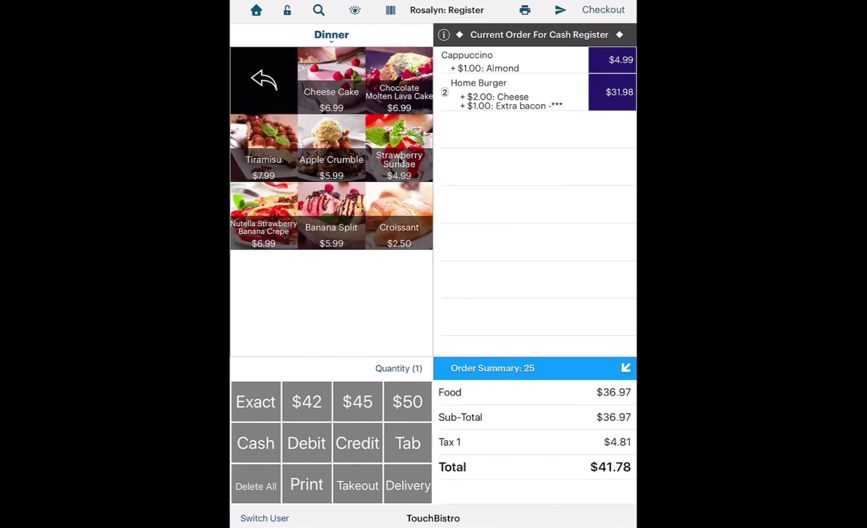
click(331, 83)
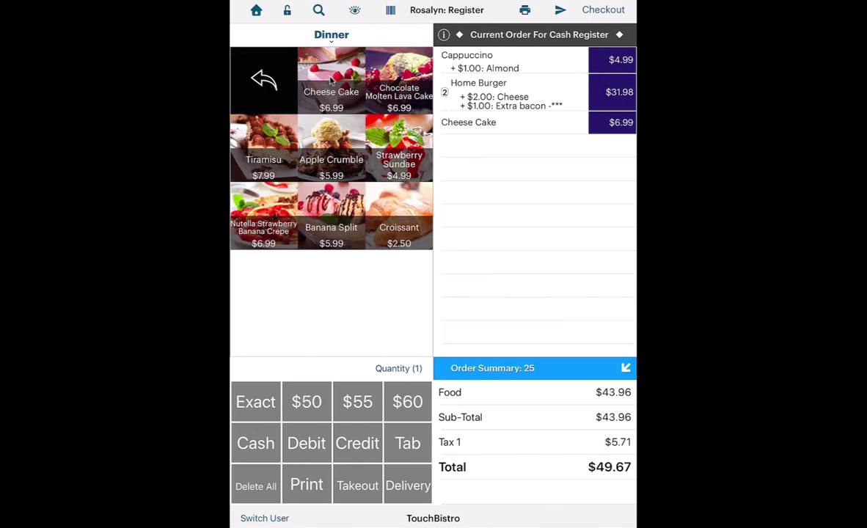
click(477, 125)
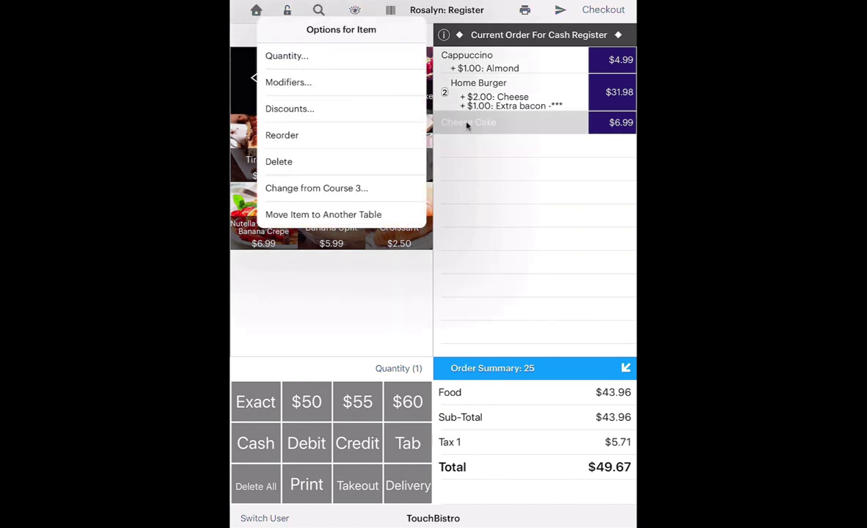
click(317, 111)
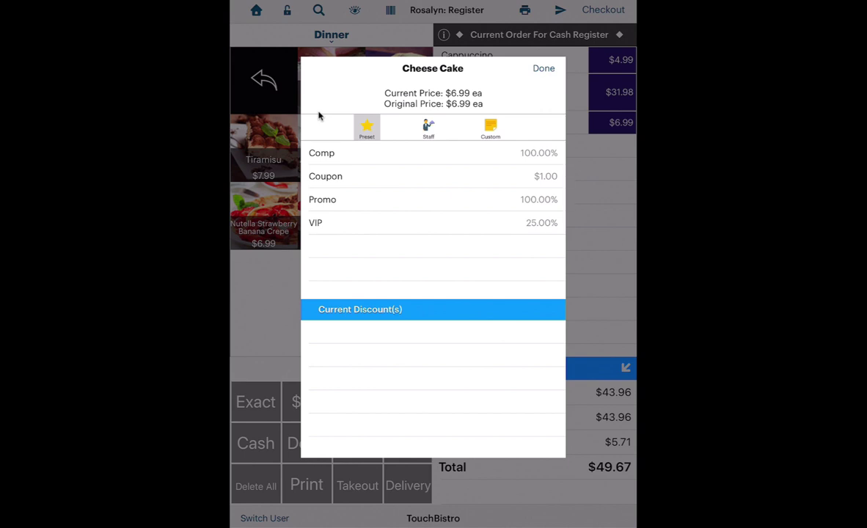
click(336, 153)
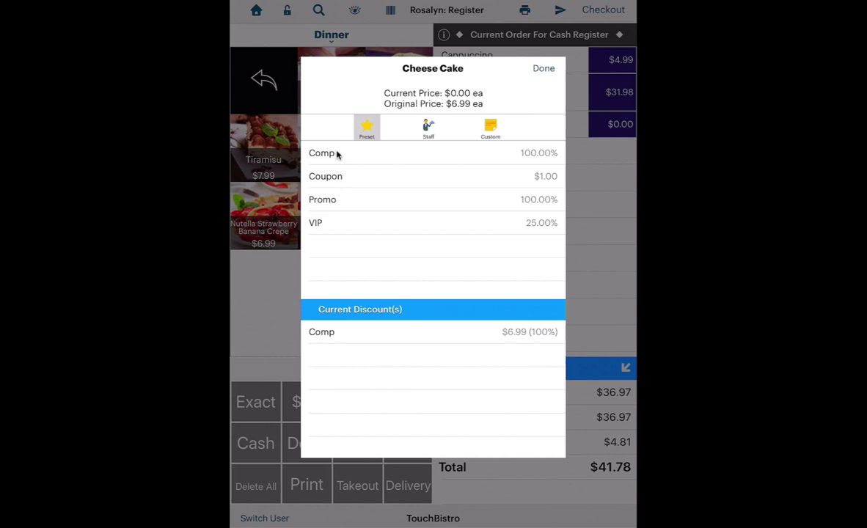
click(544, 68)
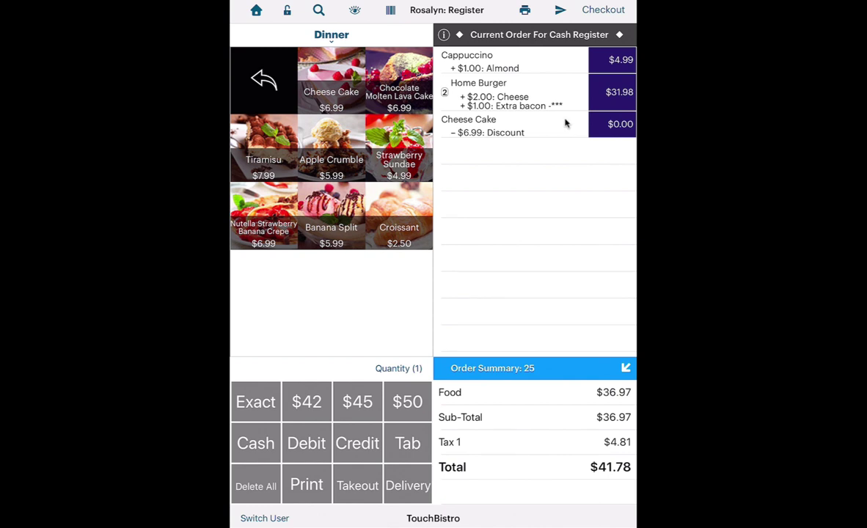
drag(565, 124, 525, 123)
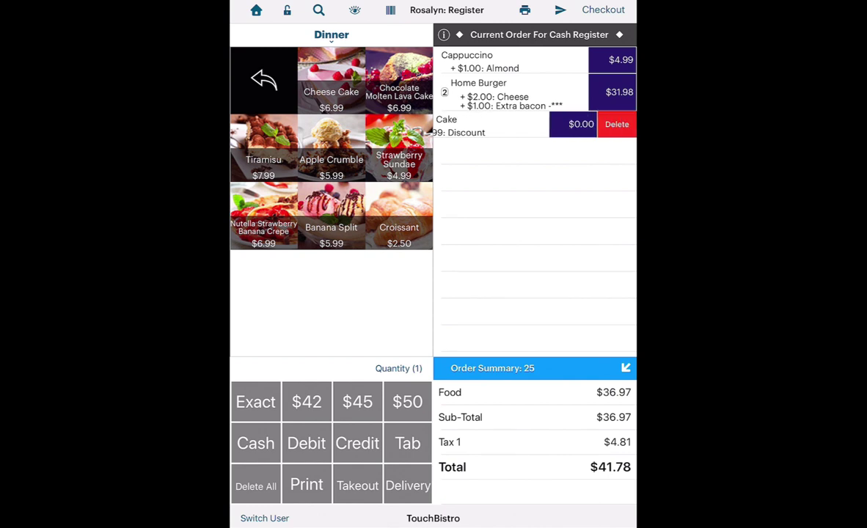
click(615, 126)
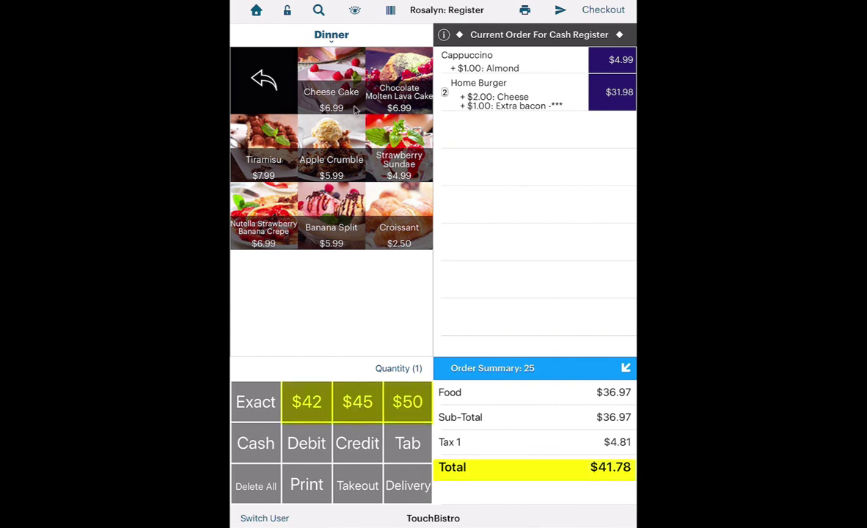
Add Tiramisu, Apple Crumble, Strawberry Sundae, Nutella Strawberry Banana Crepe and four Croissants to the order
click(253, 151)
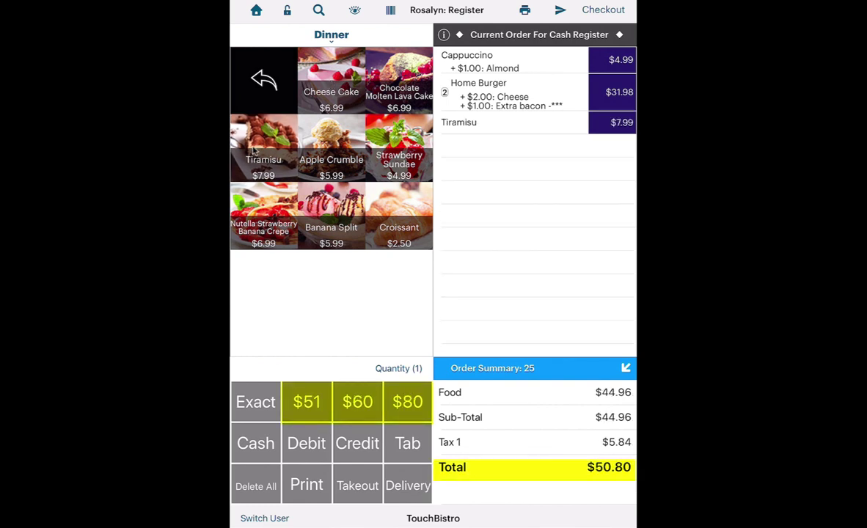
click(331, 154)
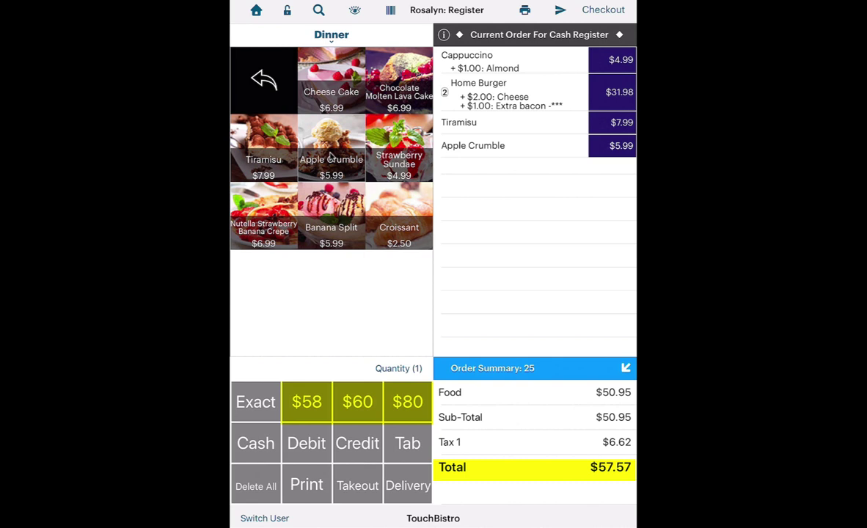
click(399, 156)
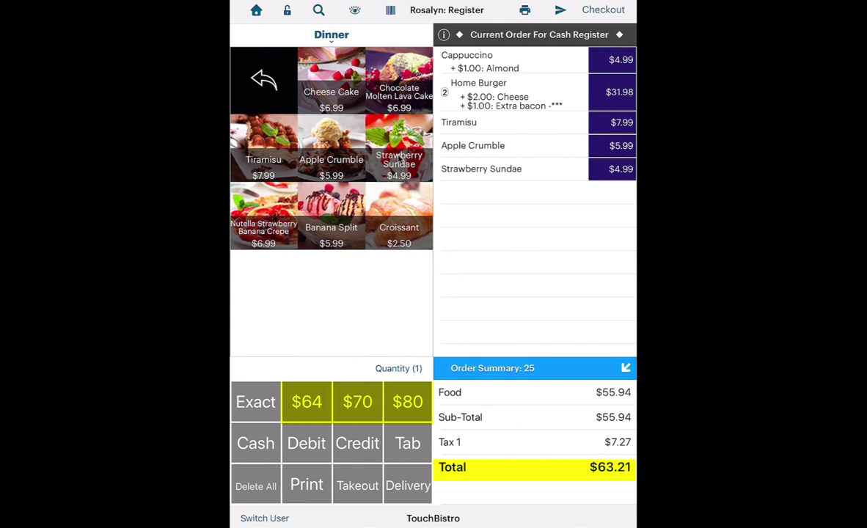
click(253, 224)
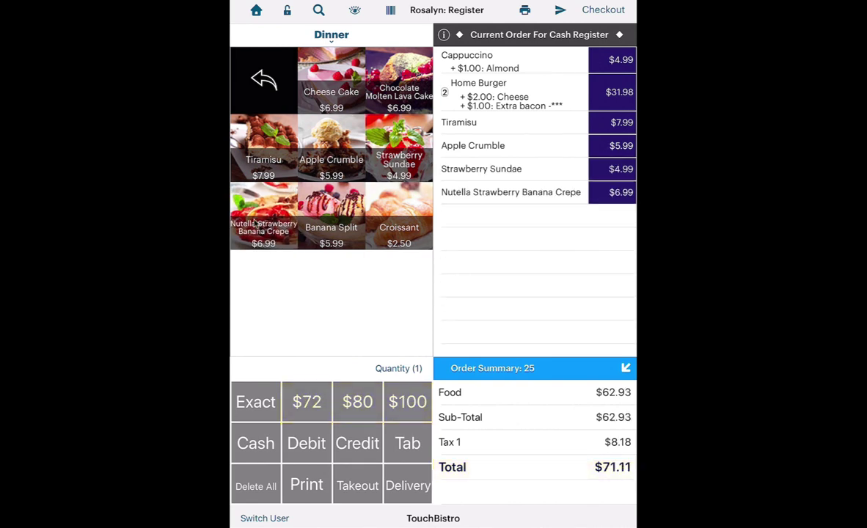
click(398, 369)
click(395, 370)
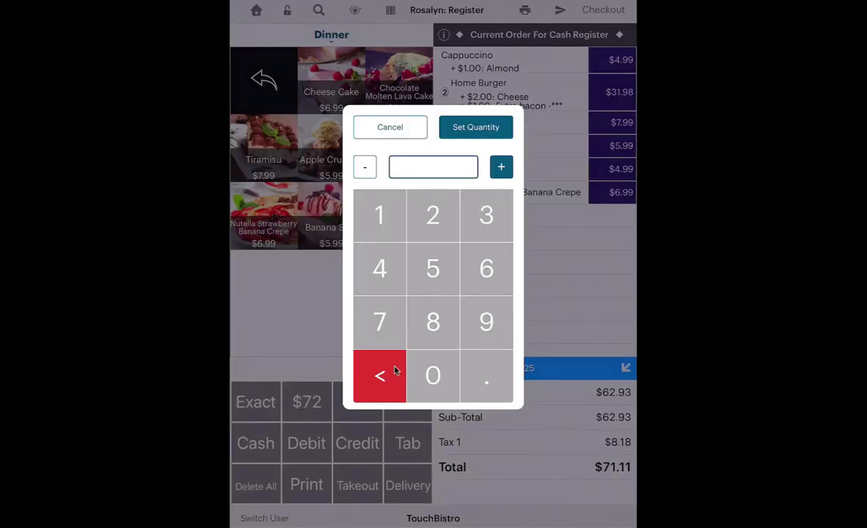
click(382, 270)
click(474, 128)
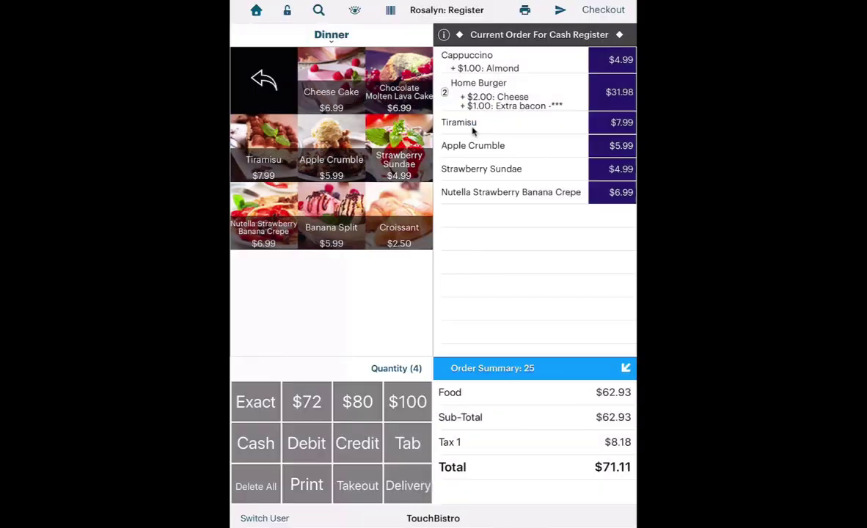
click(401, 232)
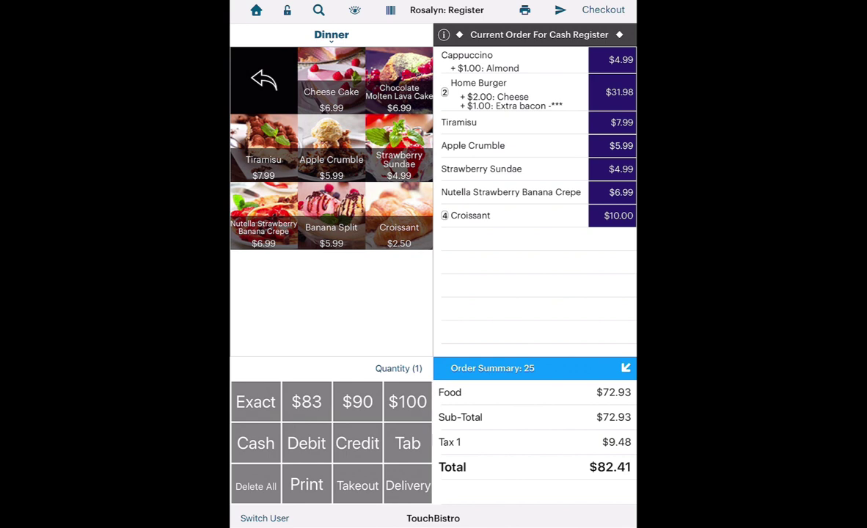
Send all order items to the kitchen and confirm the send
click(560, 10)
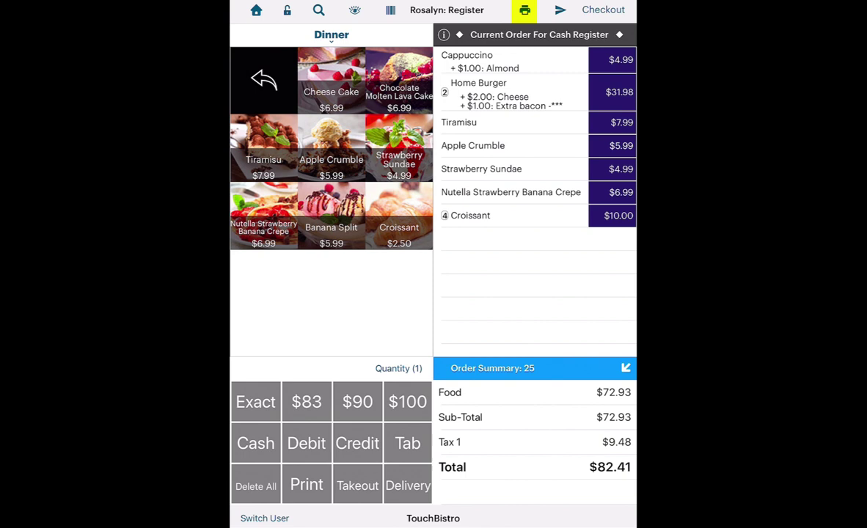
click(526, 10)
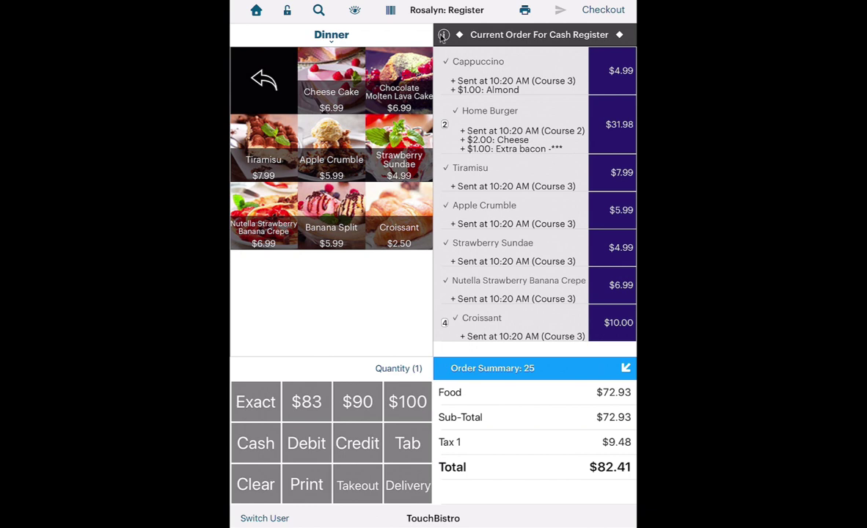
Rename the register order's party to the customer's name and save it
click(444, 35)
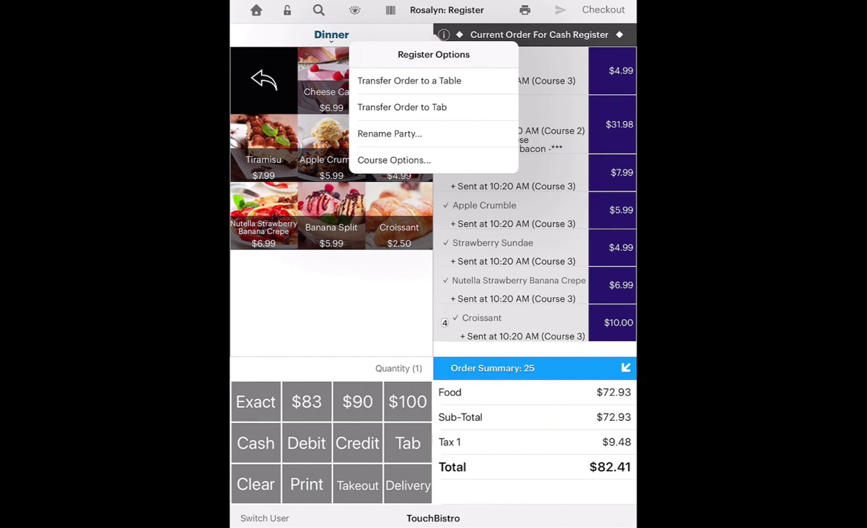
click(409, 81)
click(389, 134)
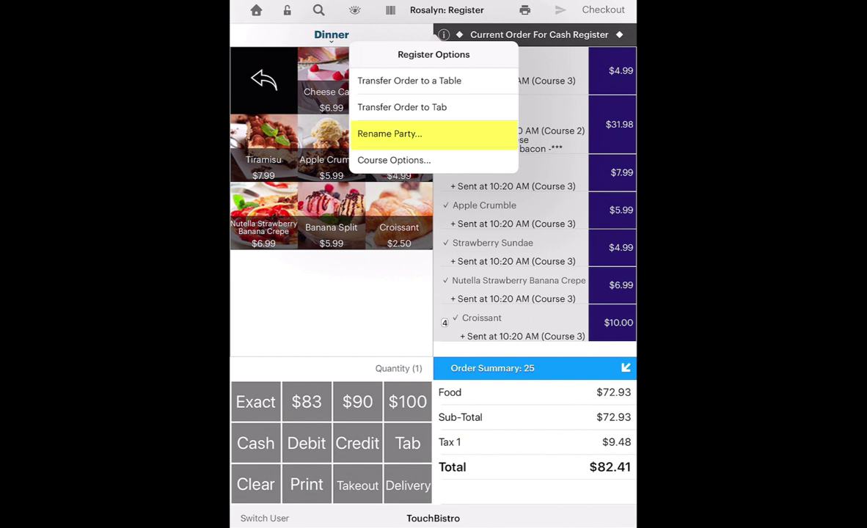
click(407, 137)
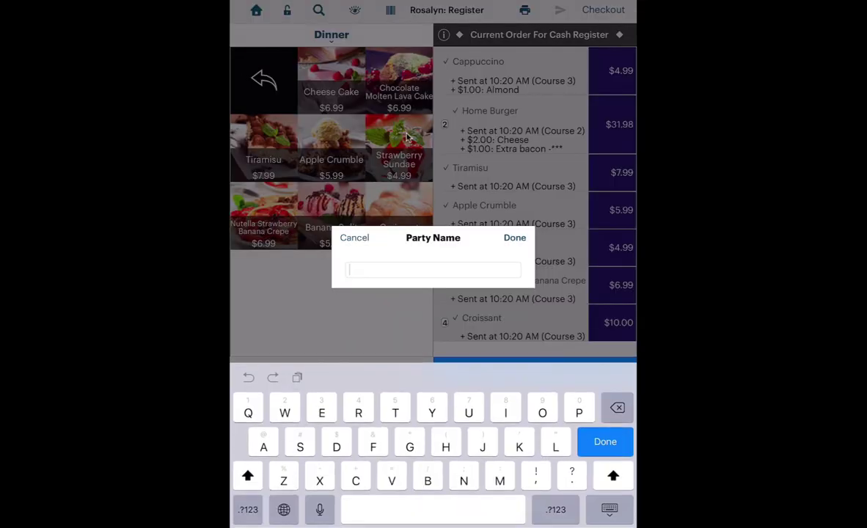
text(Lee)
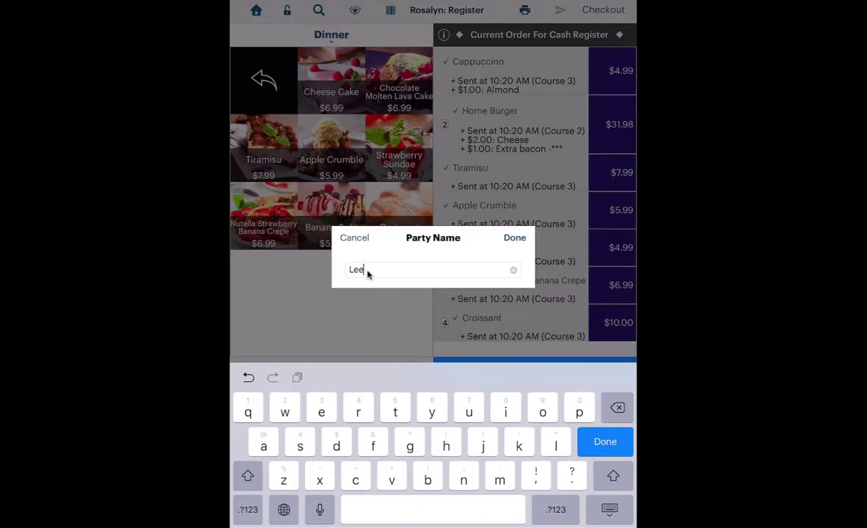
key(Return)
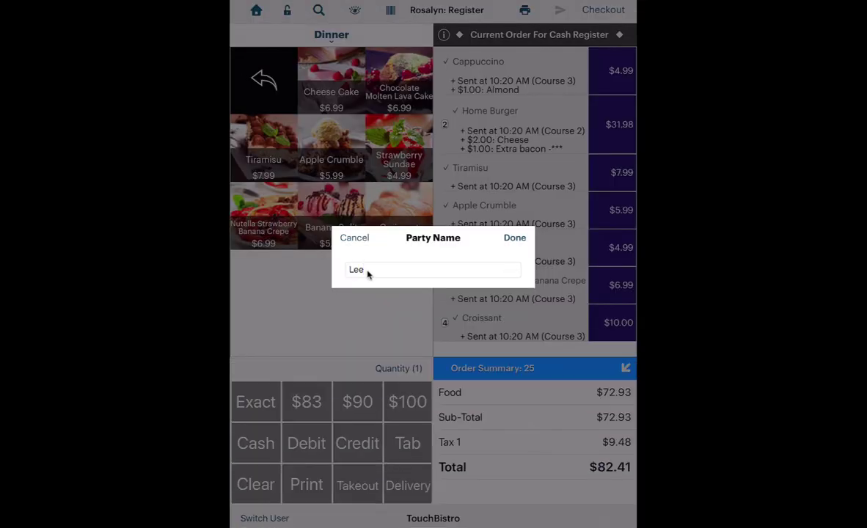
click(514, 239)
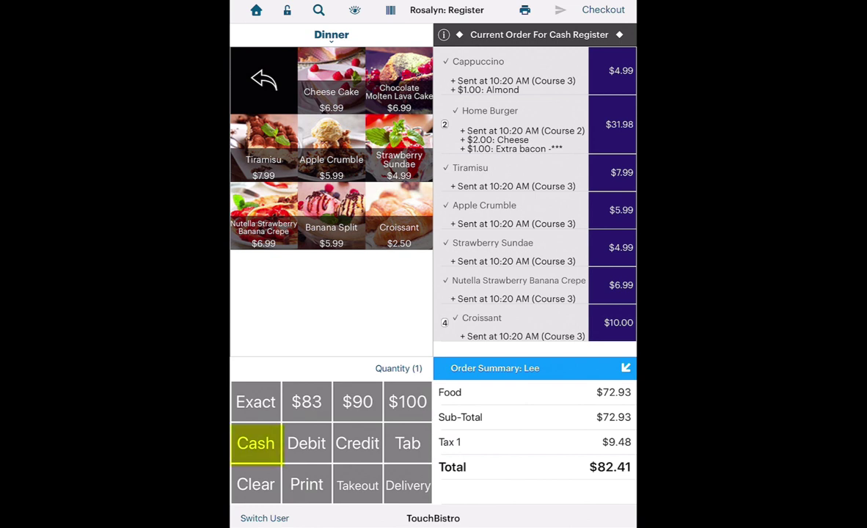
Pay the $82.41 bill with $85.00 cash, leaving $2.59 change due
click(256, 443)
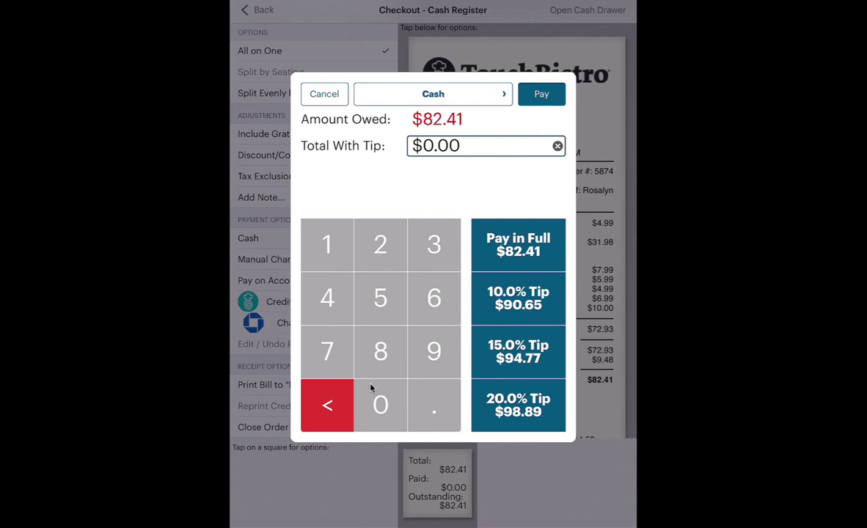
click(381, 353)
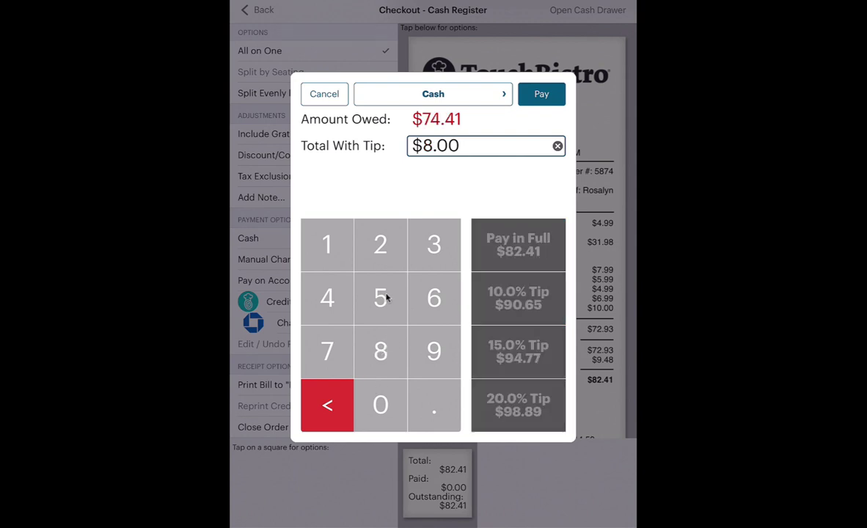
click(380, 298)
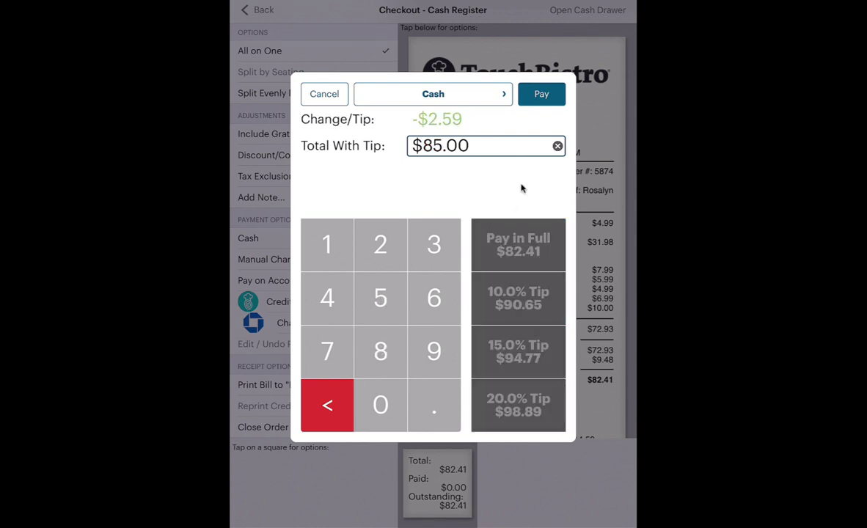
click(542, 94)
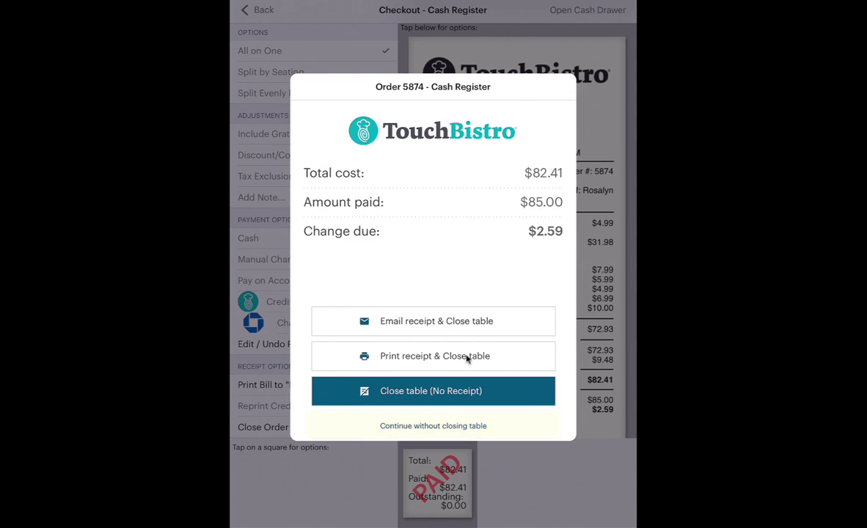
Keep the order open, undo the $85.00 cash payment, and return to the register order
click(441, 427)
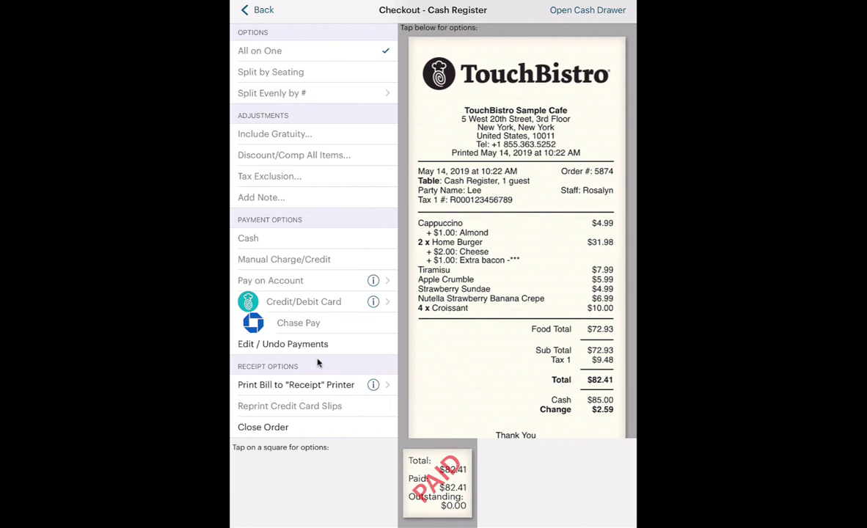
click(298, 344)
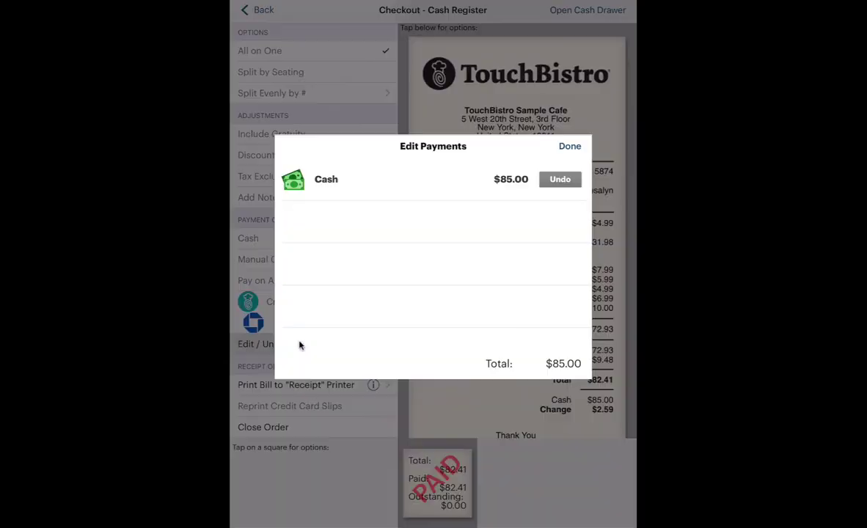
click(561, 180)
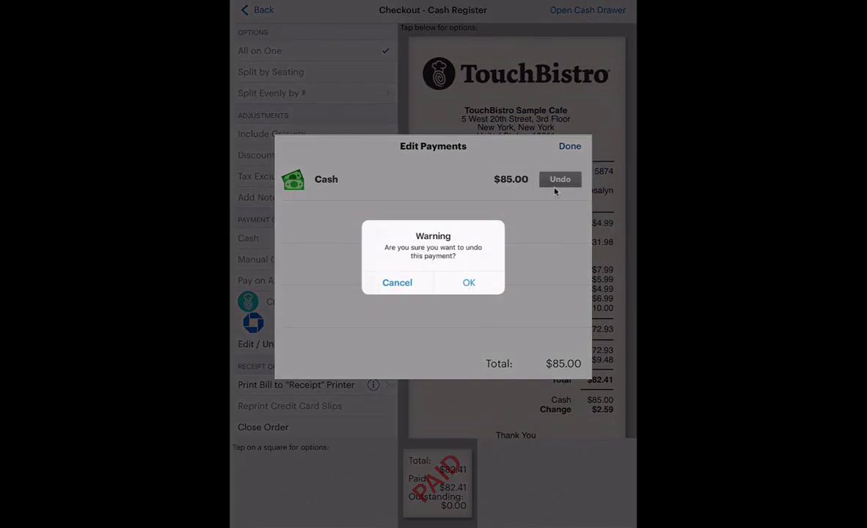
click(467, 283)
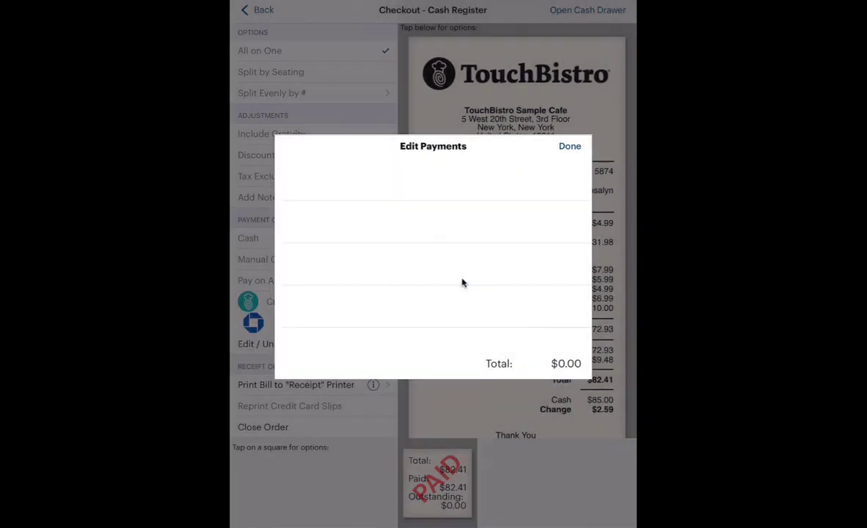
click(570, 146)
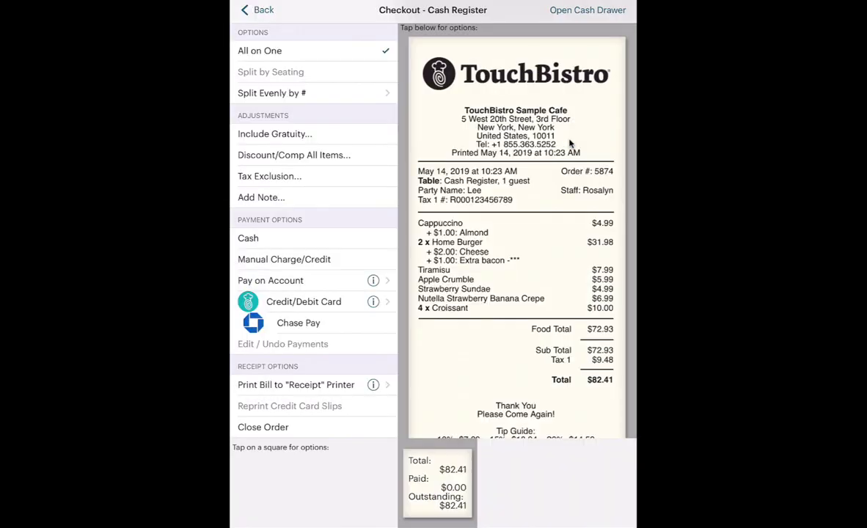
click(256, 9)
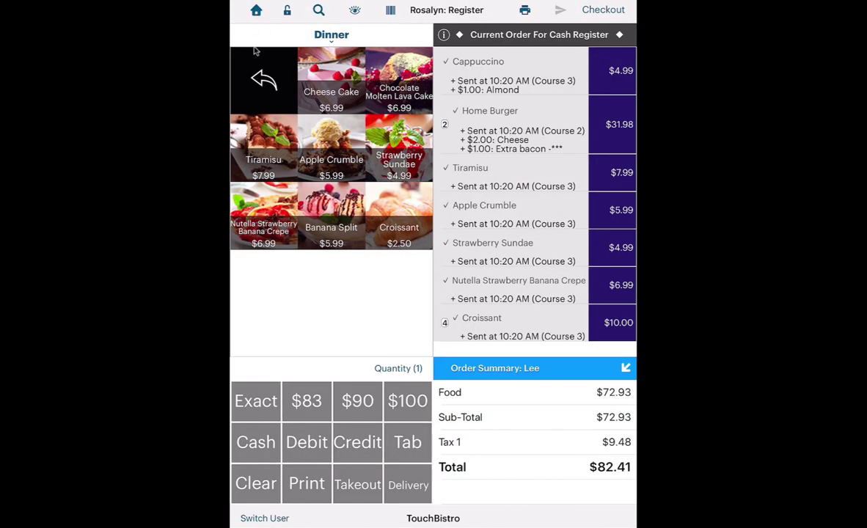
Pay the $82.41 bill with $100 cash, leaving $17.59 change, and close it without a receipt
click(408, 401)
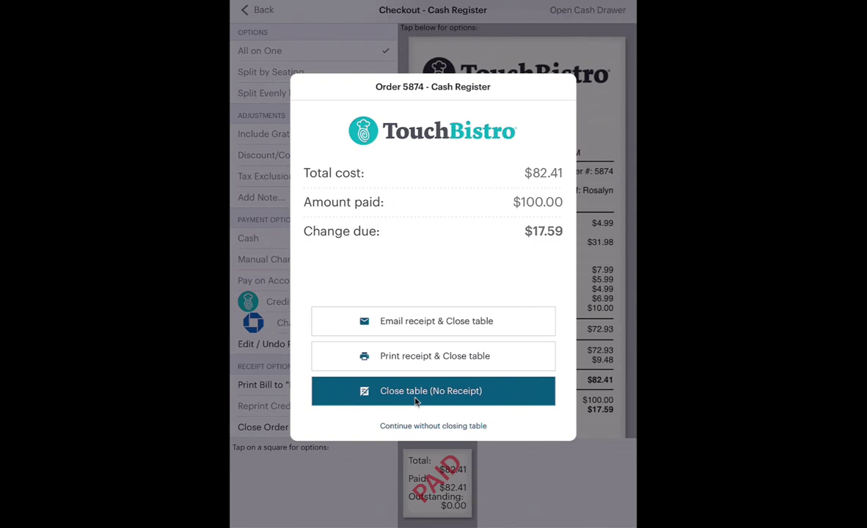
click(455, 393)
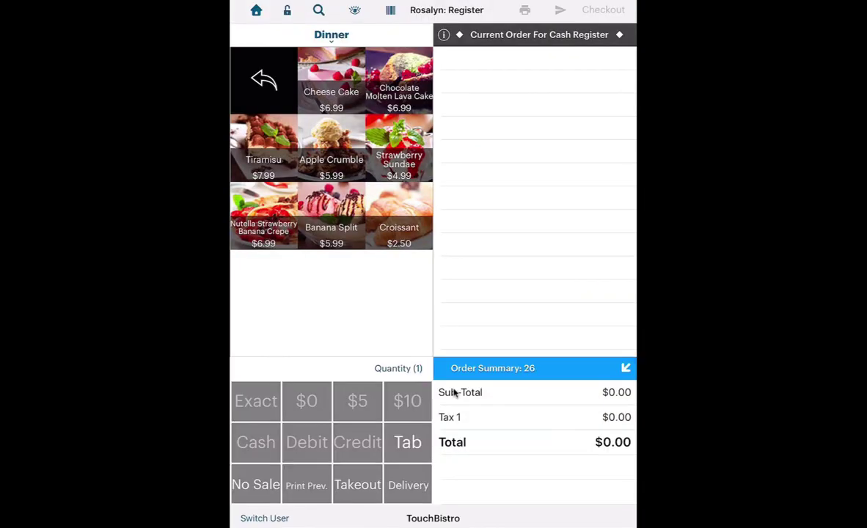
Search the menu for 'Bur' and add the $12.99 Home Burger to the order
click(319, 11)
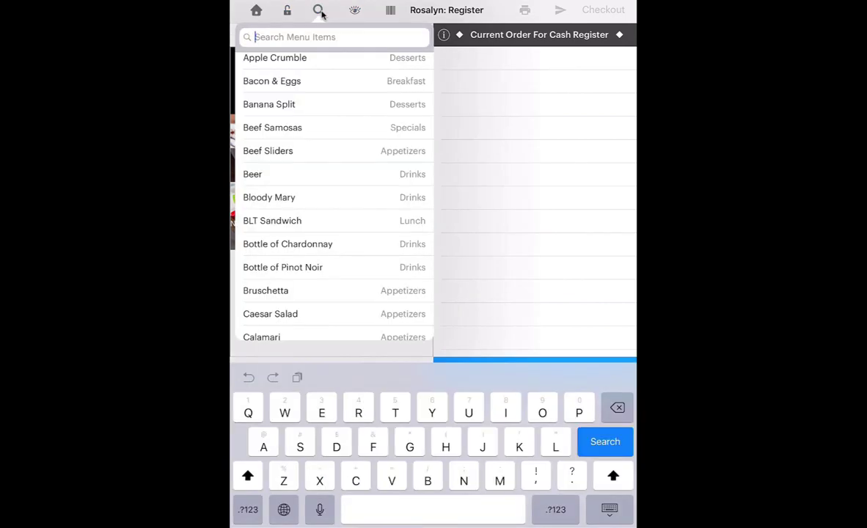
text(Bur)
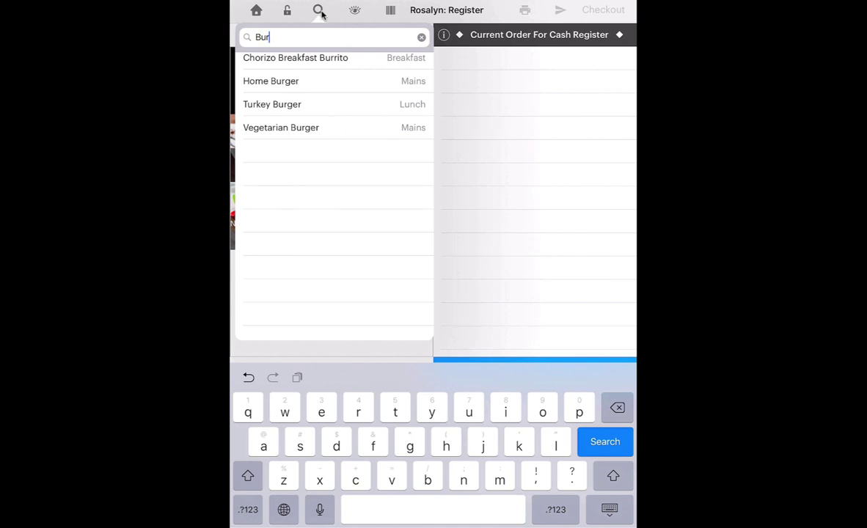
click(293, 83)
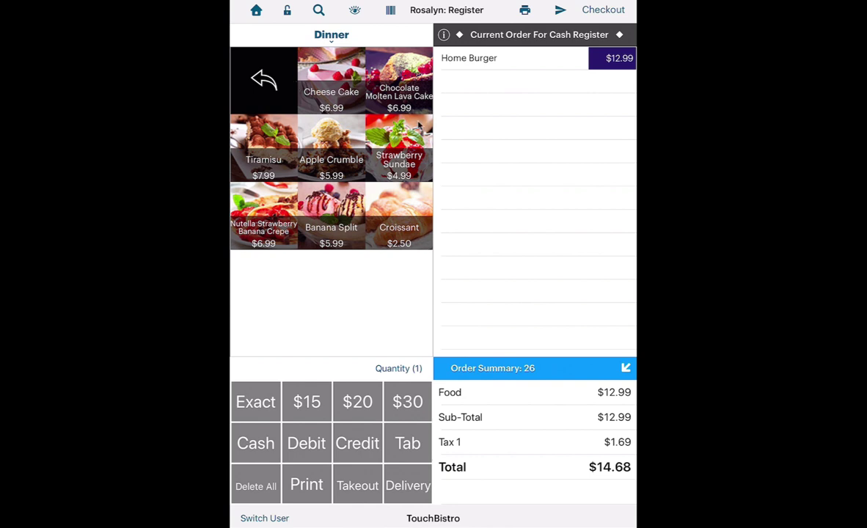
Charge $20.00 to Visa for the $14.68 bill, leaving a $5.32 tip, and close it without a receipt
click(592, 15)
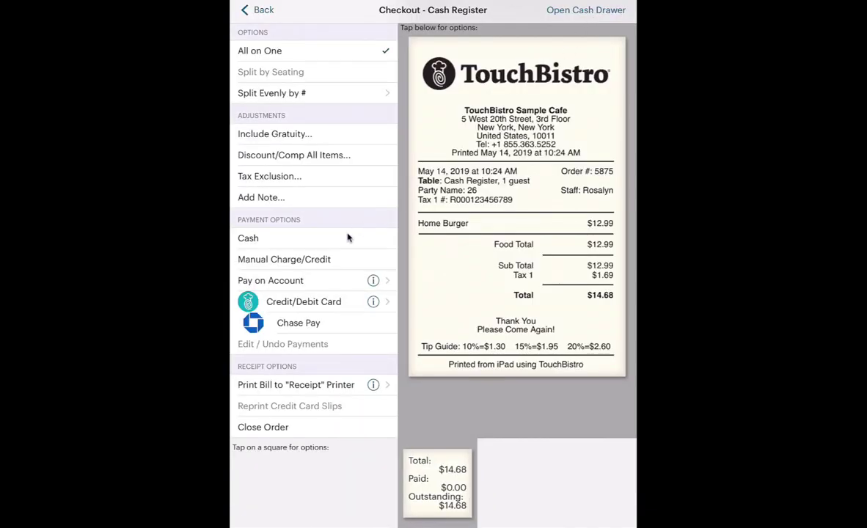
click(323, 262)
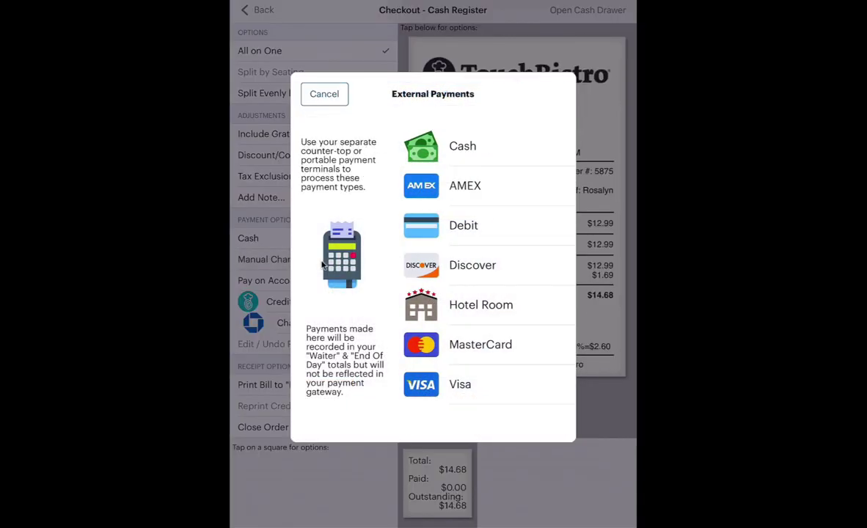
click(467, 383)
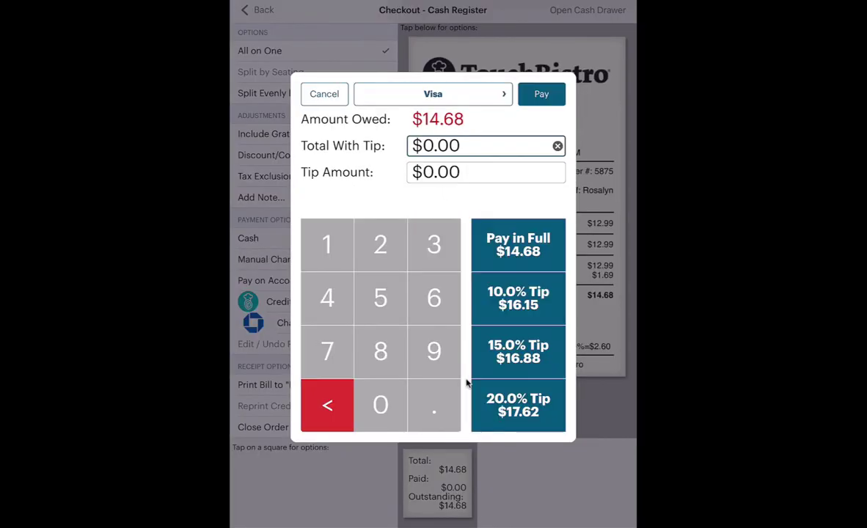
click(381, 245)
click(374, 417)
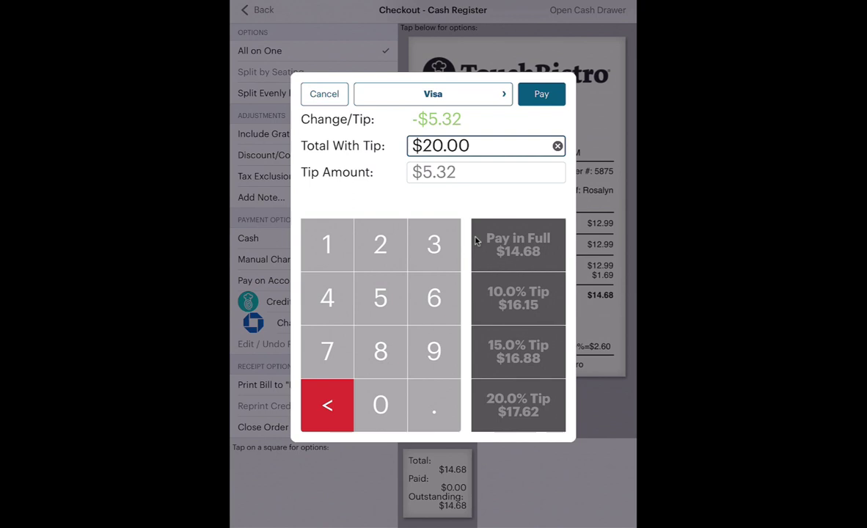
click(543, 94)
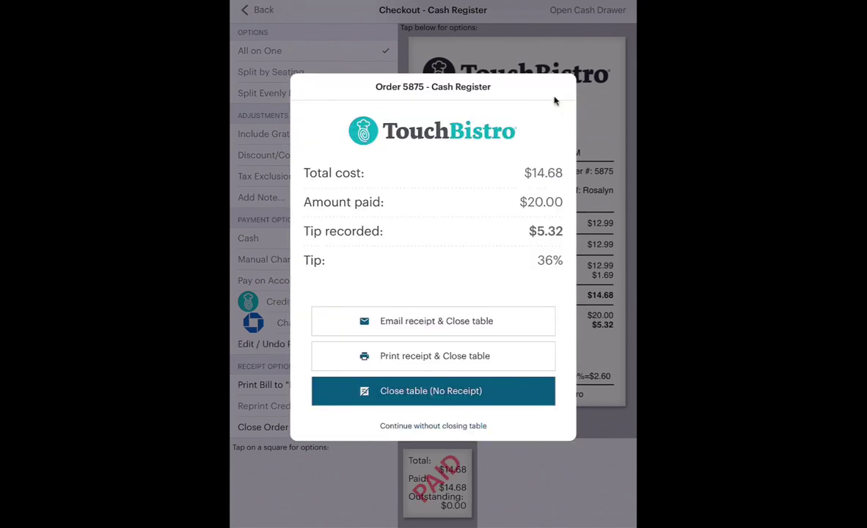
click(413, 391)
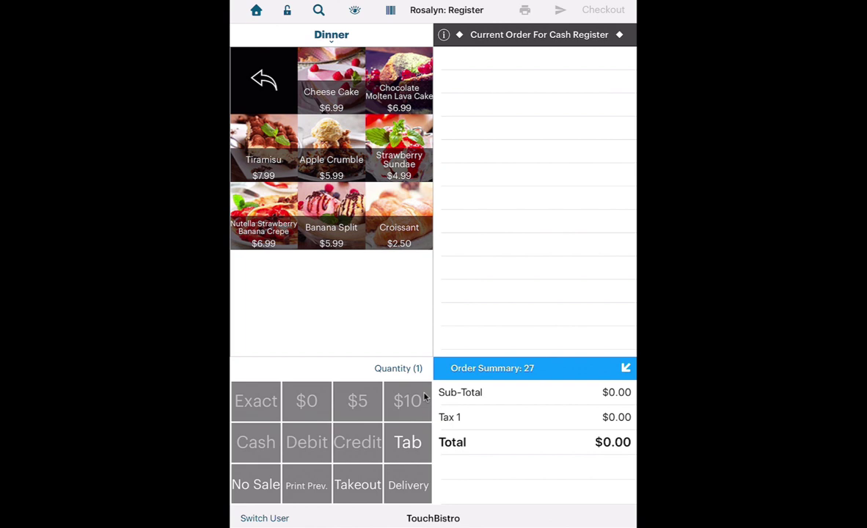
Exit the register to the Main Floor plan showing Tables 200 and 201 with open bills
click(312, 488)
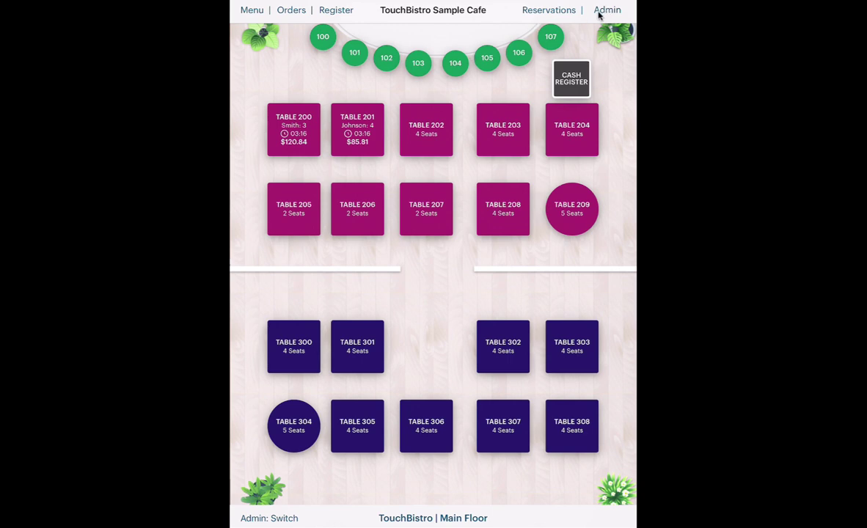
Find Order 5872, Bill 9237 in today's 8–9 AM bill history and bring up its reprint options
click(599, 12)
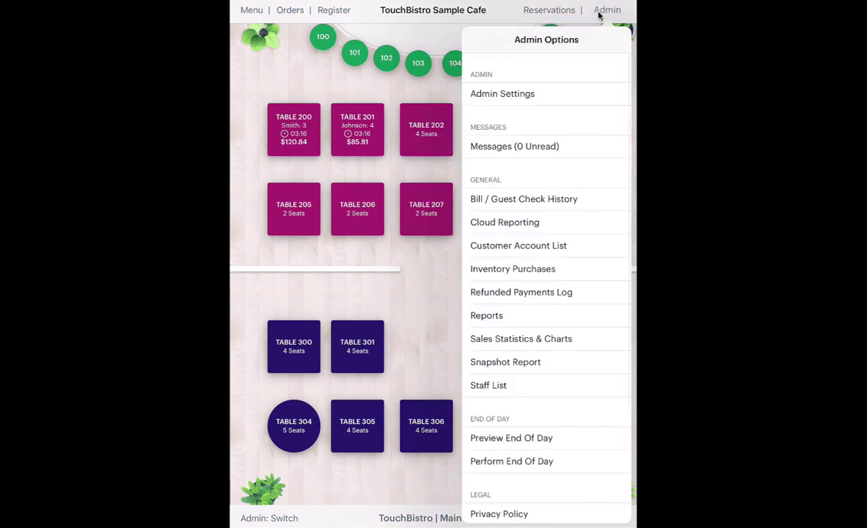
click(574, 201)
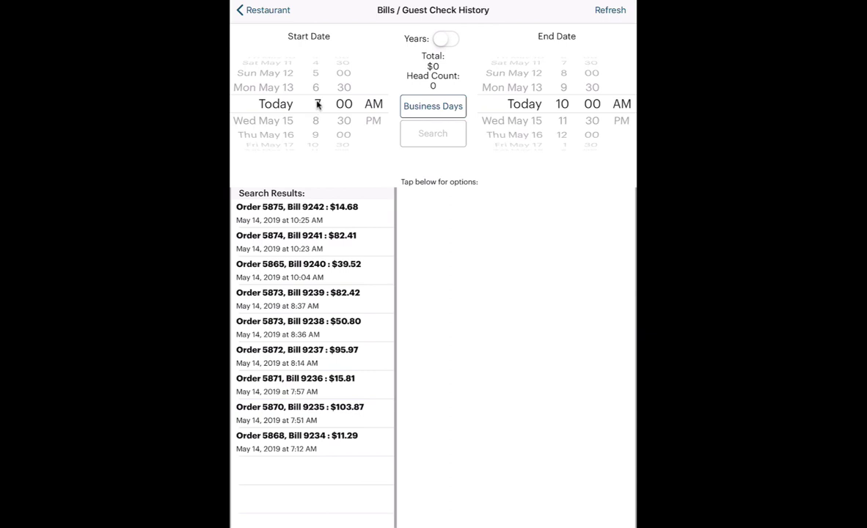
scroll(315, 104, down, 1)
scroll(565, 109, up, 1)
click(611, 24)
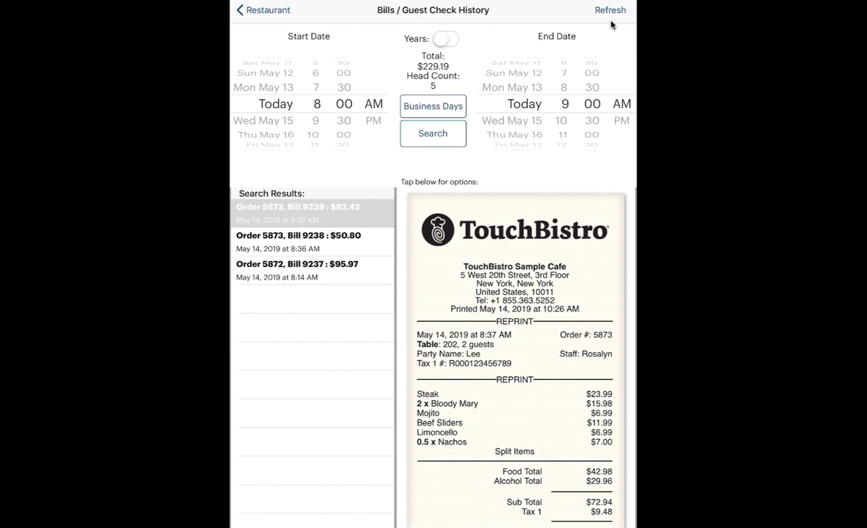
click(350, 273)
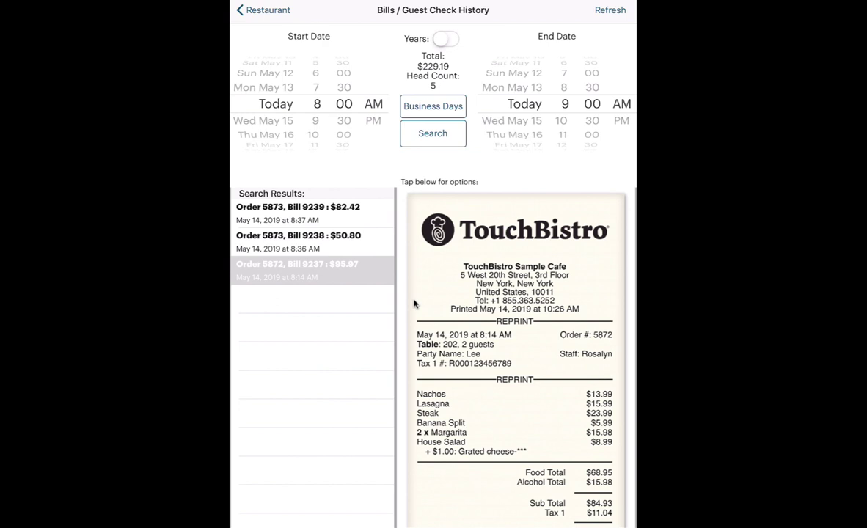
click(494, 320)
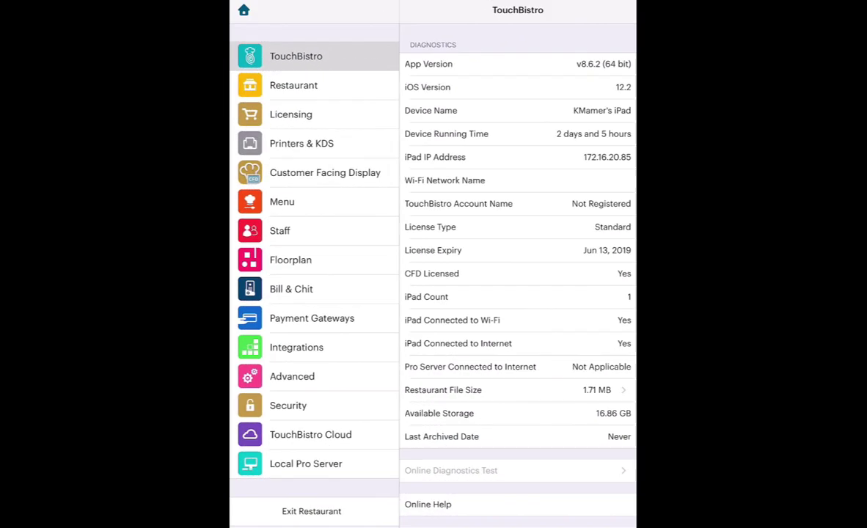
Enable 'Fast Bar on Point of Sale' in the Staff staff type's permissions
click(332, 234)
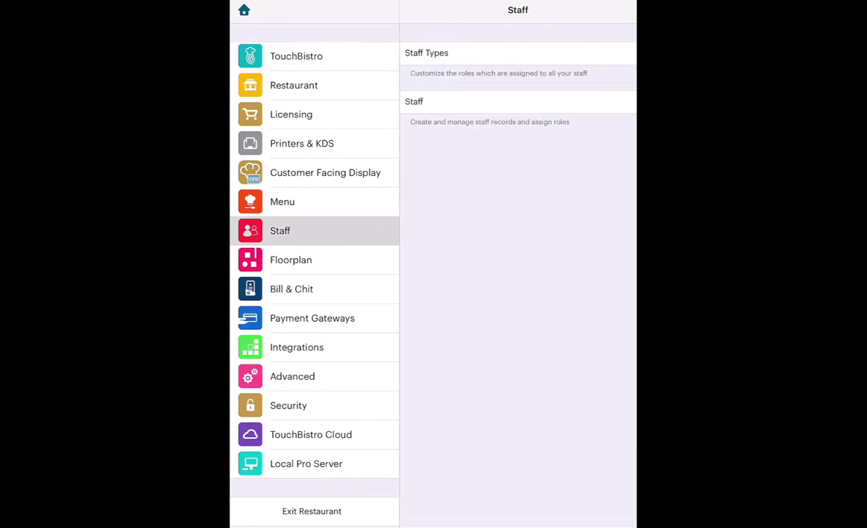
click(451, 55)
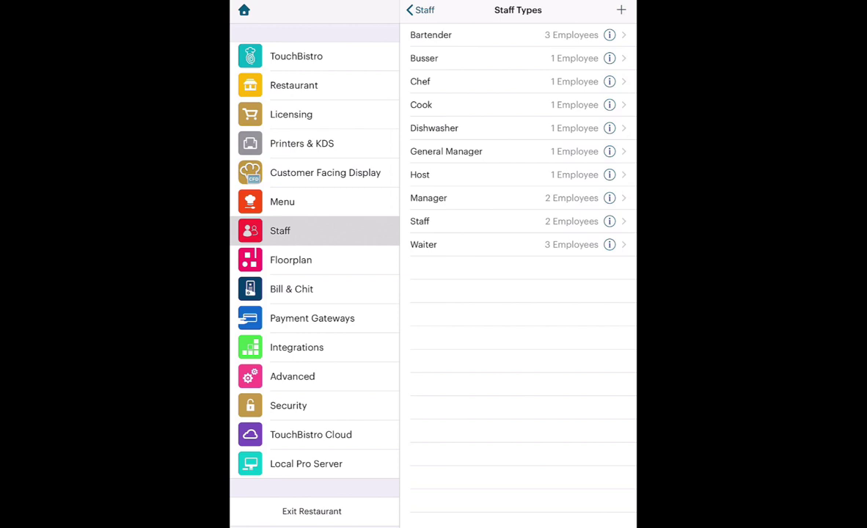
click(465, 224)
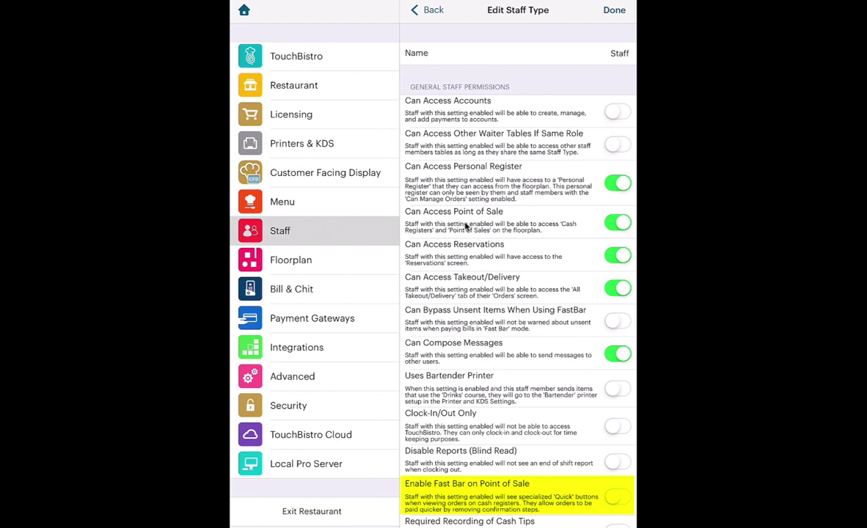
click(617, 497)
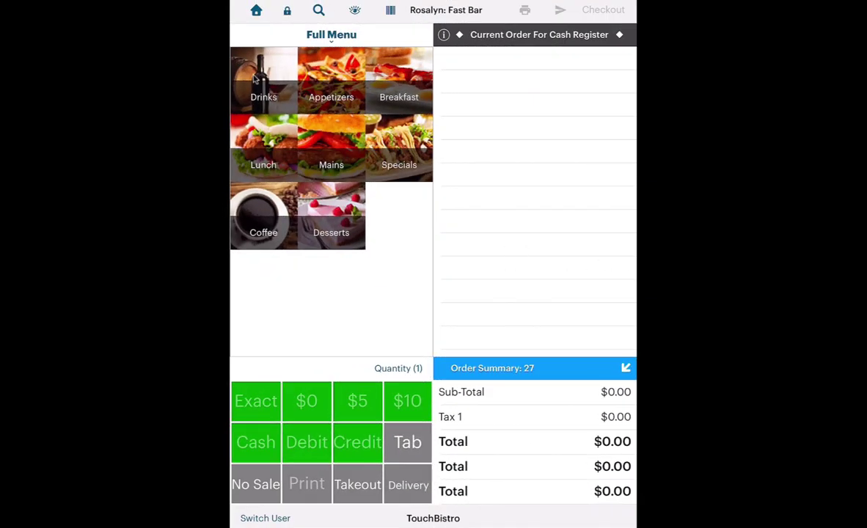
Sell a Margarita paid with $10 cash, then a Bloody Mary paid with $20 cash
click(261, 82)
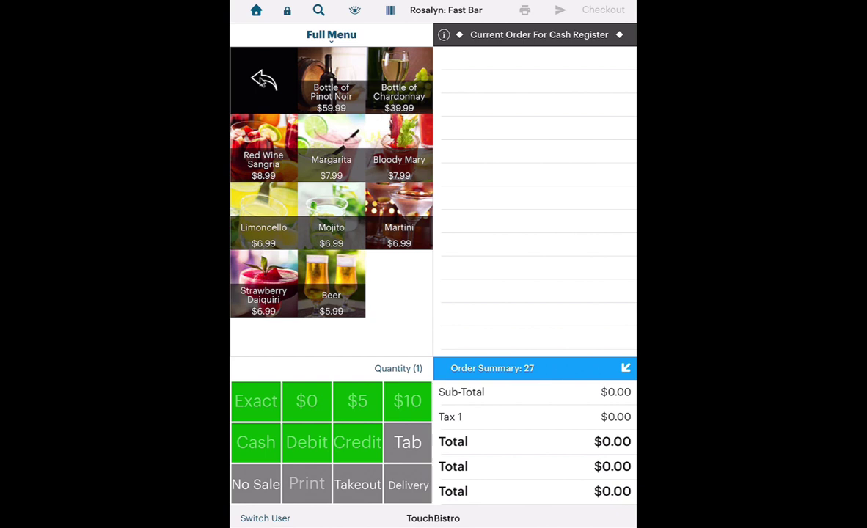
click(332, 154)
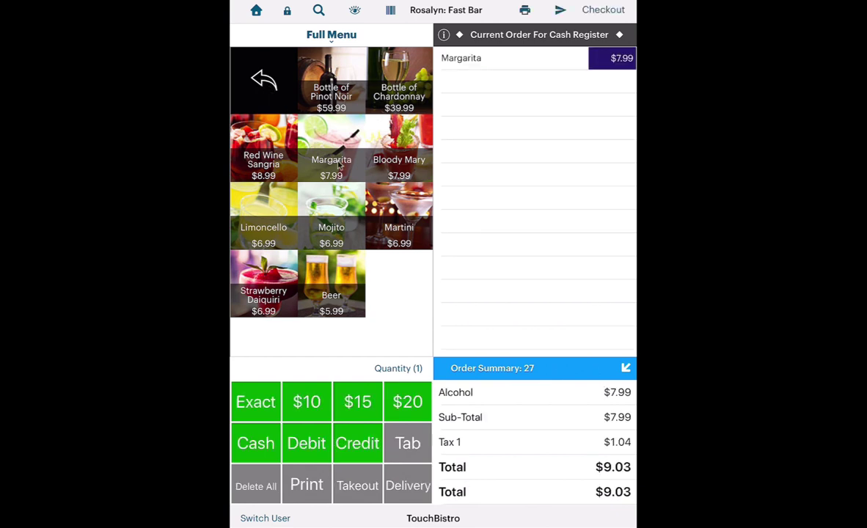
click(307, 407)
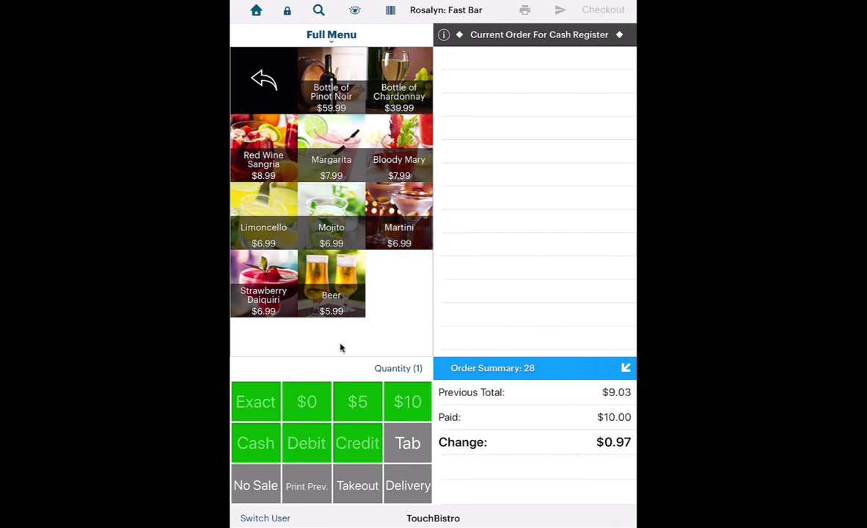
click(408, 165)
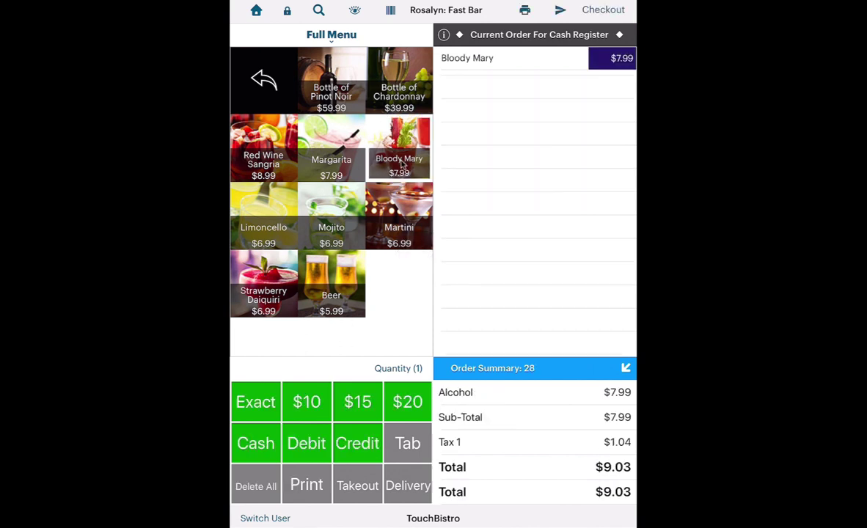
click(409, 407)
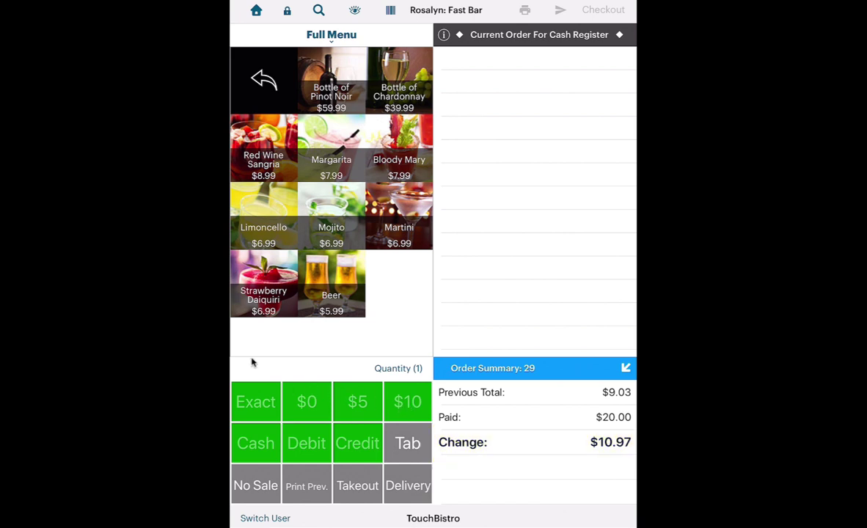
Add a Limoncello, a Mojito and a Beer, then check out the $22.57 order
click(260, 218)
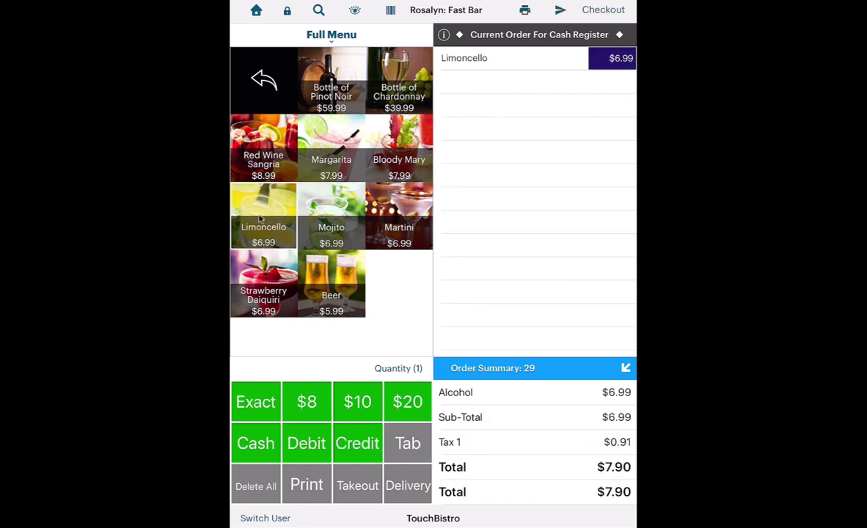
click(331, 219)
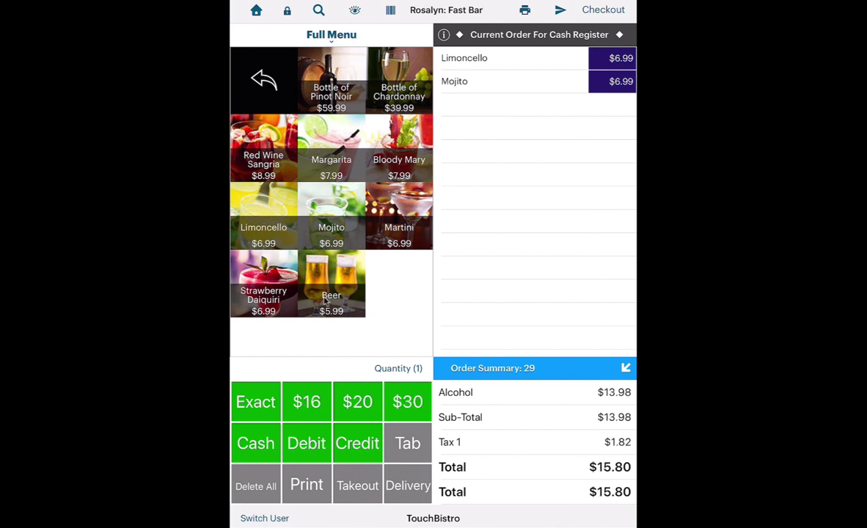
click(332, 294)
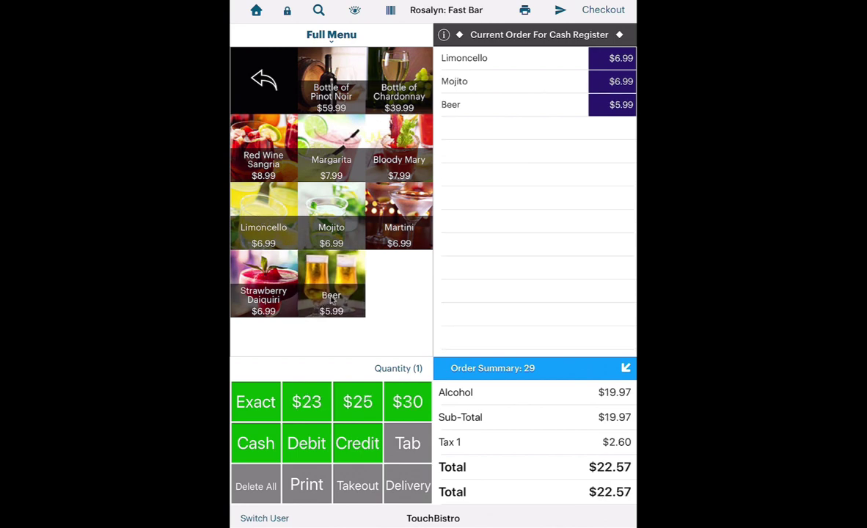
click(604, 10)
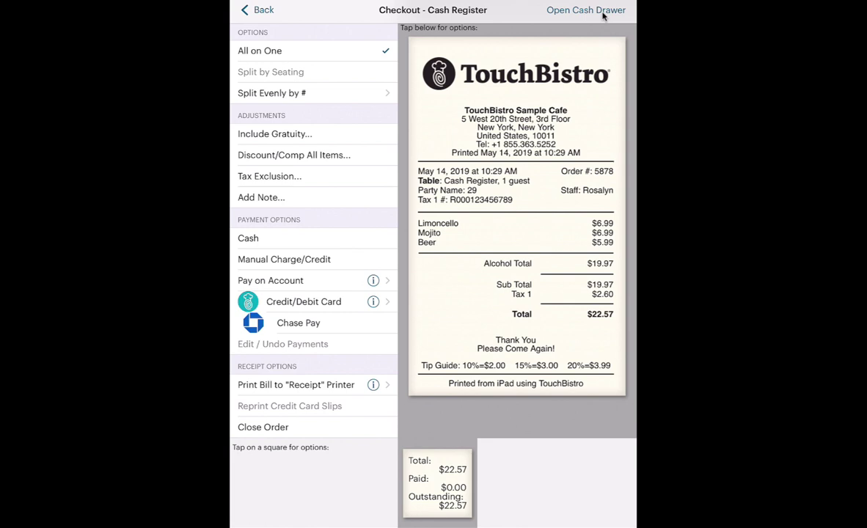
Split the $22.57 bill evenly into three $7.53 checks and pay the first one in cash
click(293, 94)
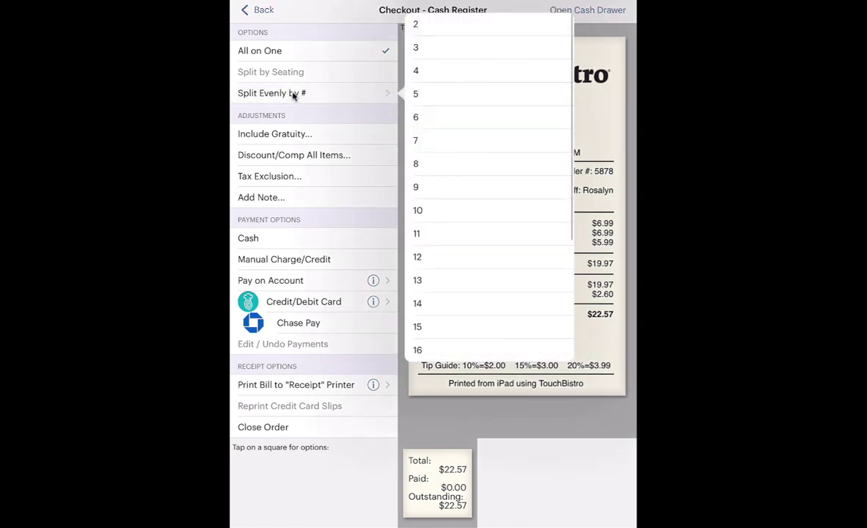
click(416, 47)
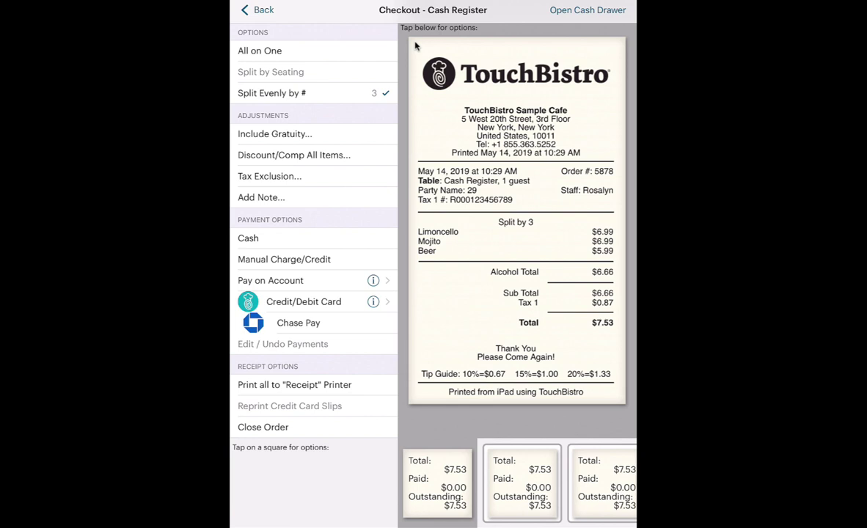
click(448, 505)
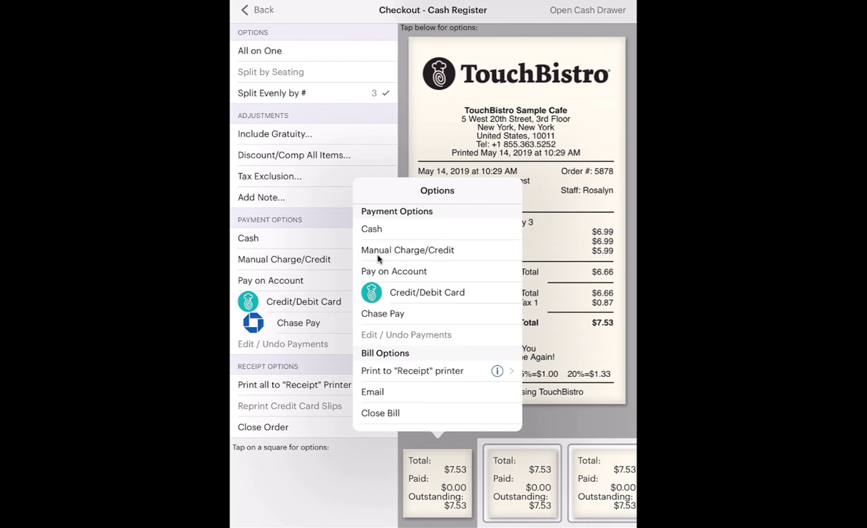
click(372, 229)
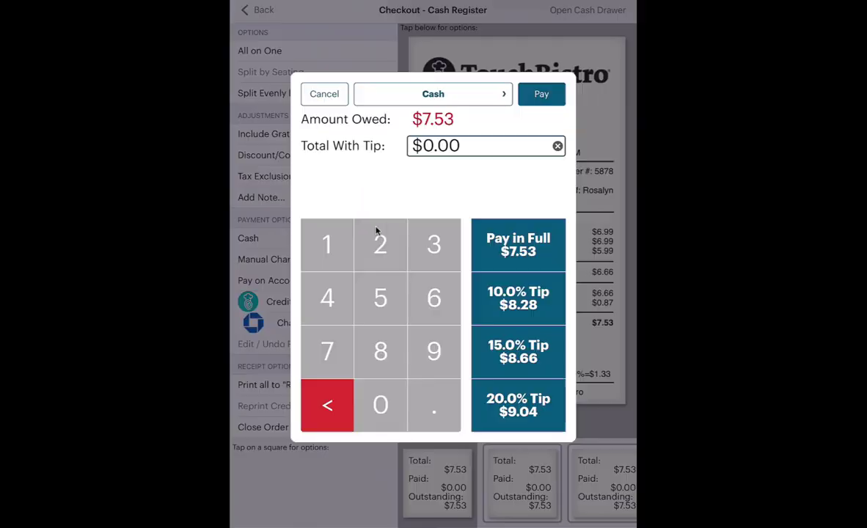